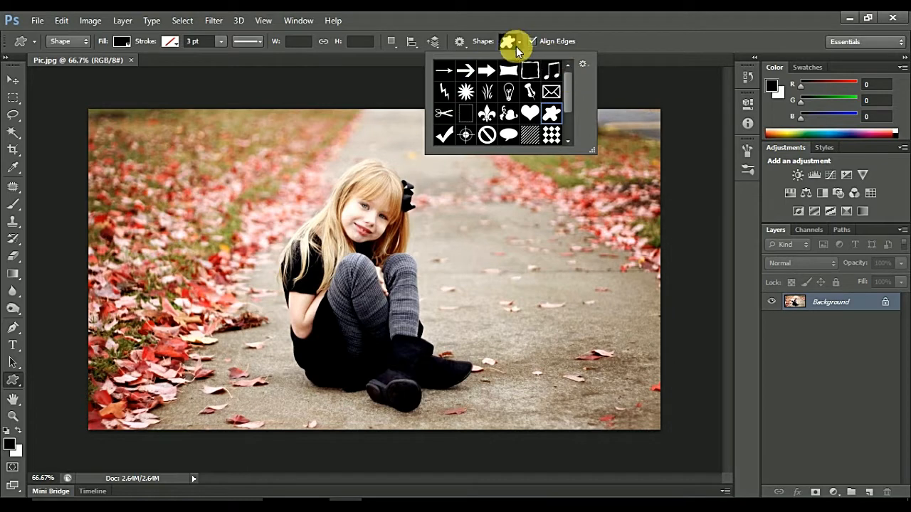
# Step: Duplicate the Background layer within the same document
pyautogui.click(509, 41)
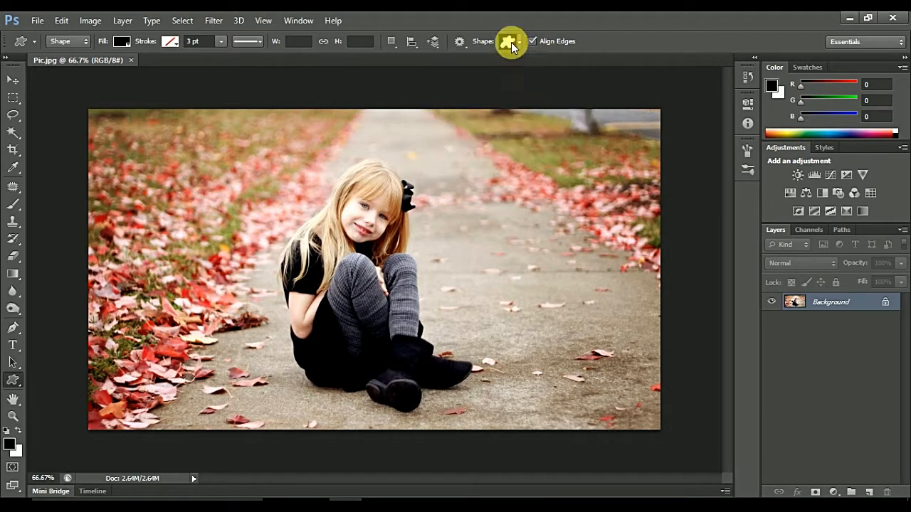
pyautogui.rightClick(854, 304)
pyautogui.click(840, 340)
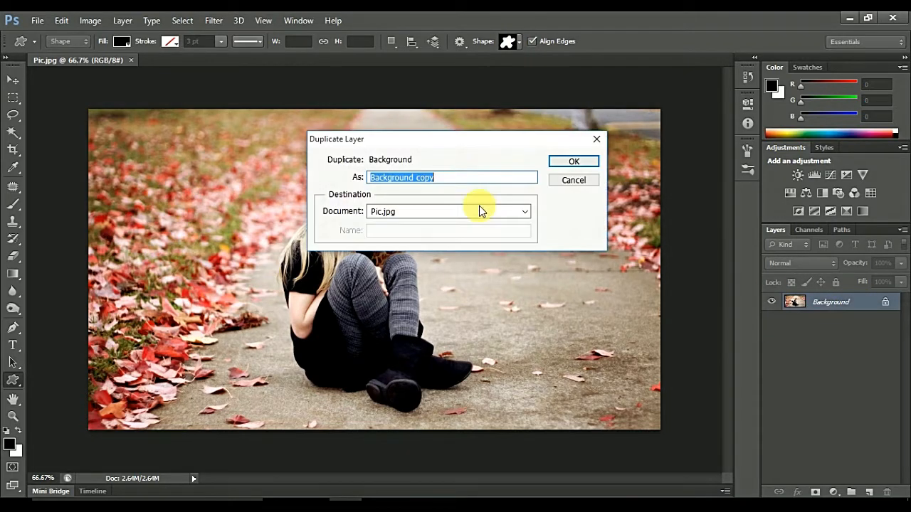
pyautogui.click(575, 161)
# Step: Draw a black blob custom shape about 614 × 482 px over the girl and load its outline as a selection on Background copy
pyautogui.moveTo(348, 279); pyautogui.dragTo(513, 419)
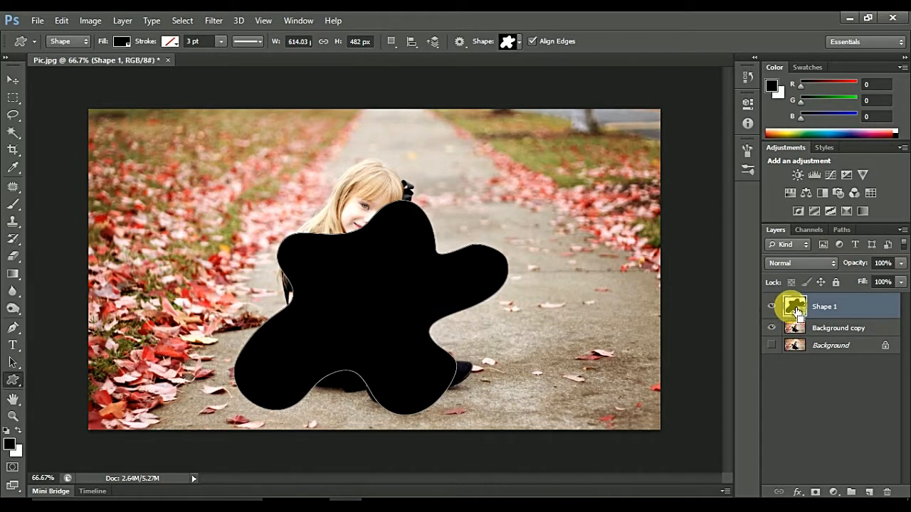
pyautogui.click(792, 328)
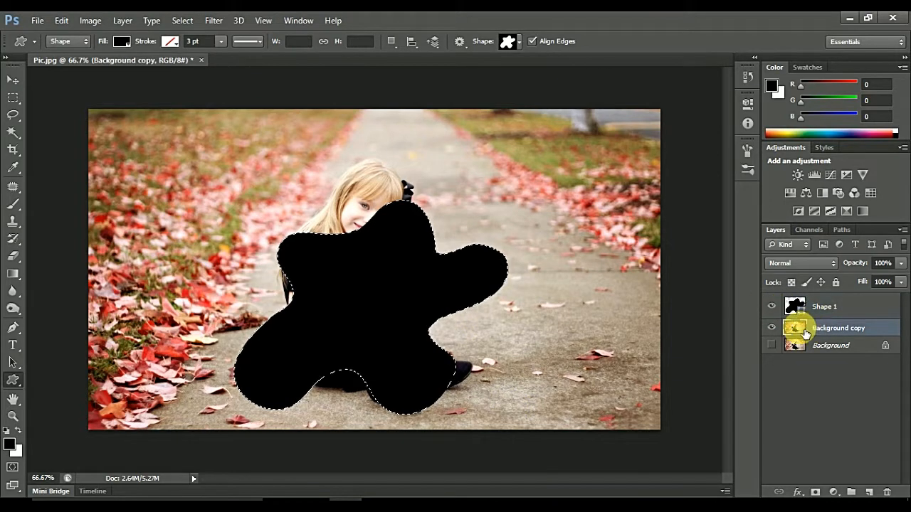
pyautogui.rightClick(449, 290)
pyautogui.click(420, 279)
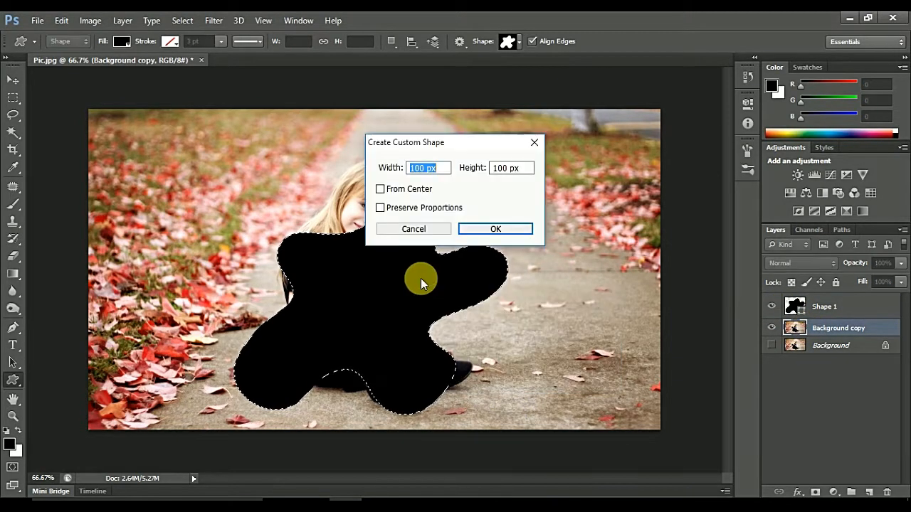
pyautogui.click(420, 227)
# Step: Copy the blob-shaped selection from Background copy to a new layer with the Lasso tool's Layer Via Copy
pyautogui.click(13, 114)
pyautogui.rightClick(378, 284)
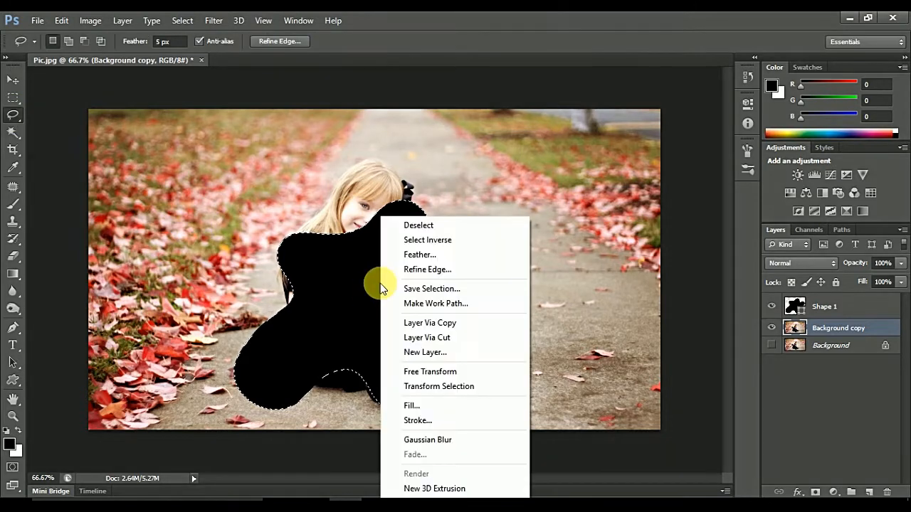
pyautogui.click(447, 326)
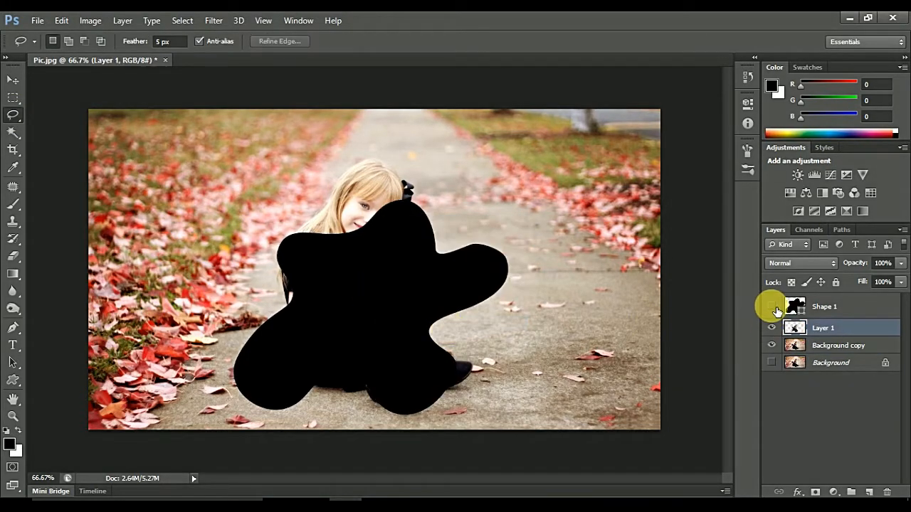
# Step: Hide the Shape 1 layer and inspect the blob-shaped cutout alone, keeping Background copy visible
pyautogui.click(771, 306)
pyautogui.click(772, 345)
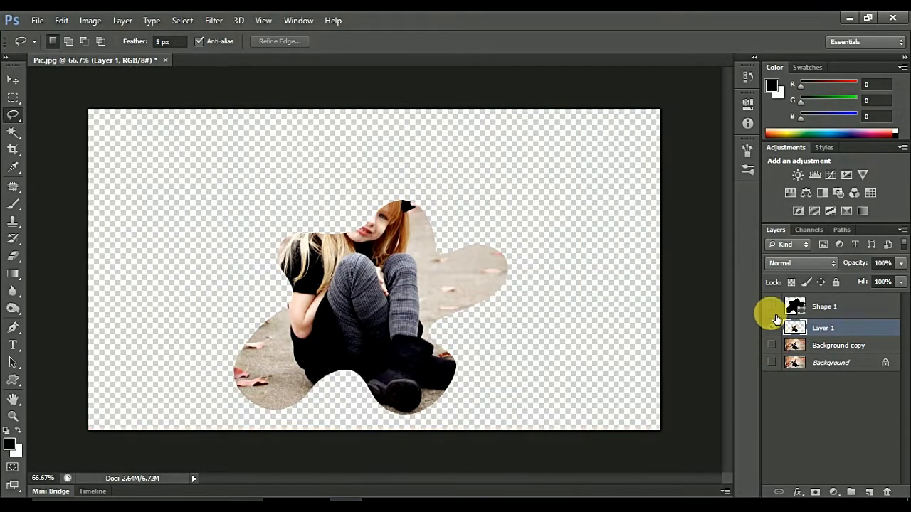
pyautogui.click(771, 306)
pyautogui.click(771, 345)
pyautogui.click(771, 306)
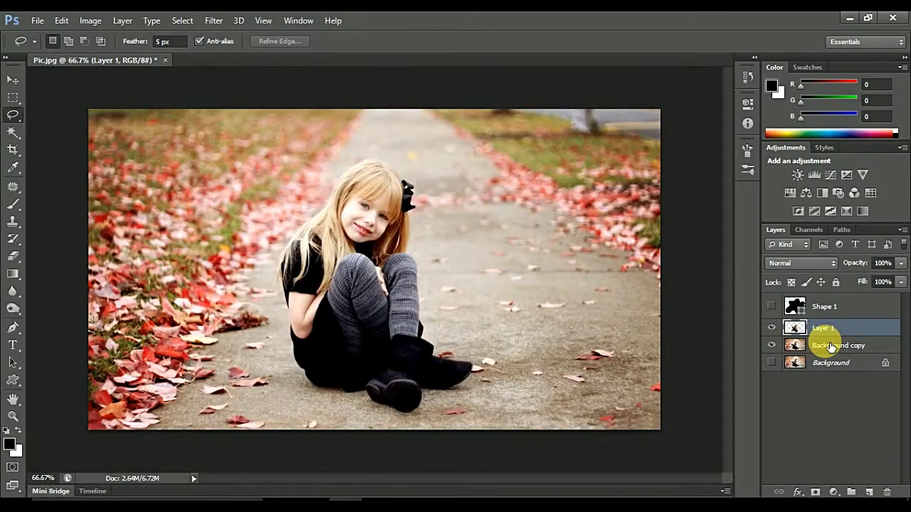
# Step: On Background copy, start a Pen tool path at the lower edge of the black clothing and trace its rounded corner upward
pyautogui.click(805, 345)
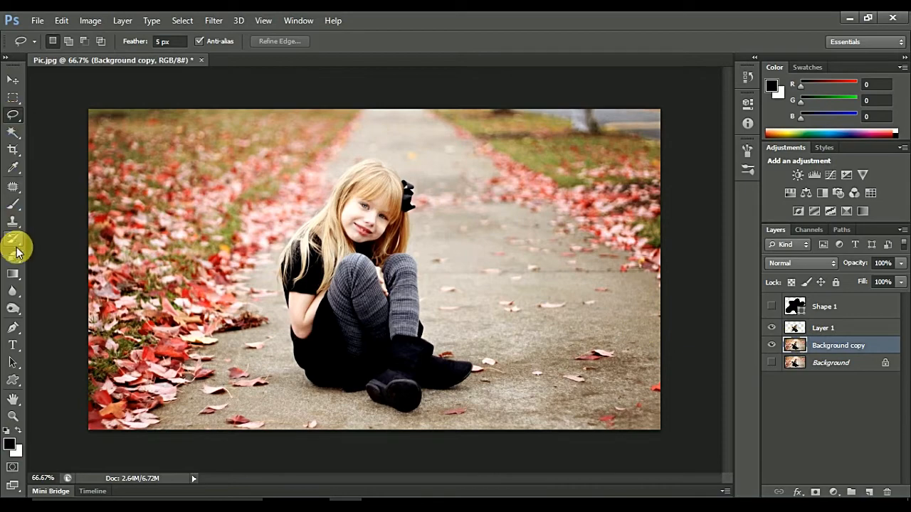
pyautogui.click(13, 327)
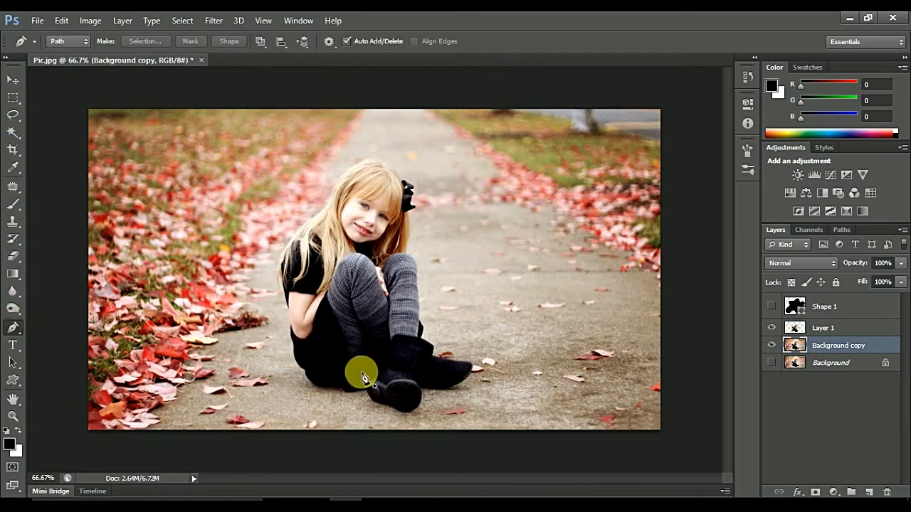
pyautogui.moveTo(360, 376); pyautogui.dragTo(420, 382)
pyautogui.moveTo(297, 414); pyautogui.dragTo(318, 320)
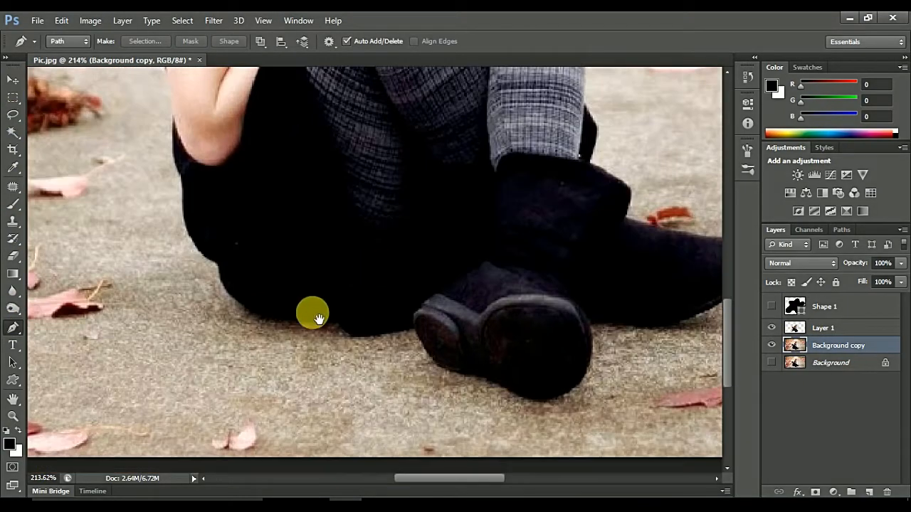
pyautogui.click(310, 322)
pyautogui.moveTo(254, 309); pyautogui.dragTo(380, 293)
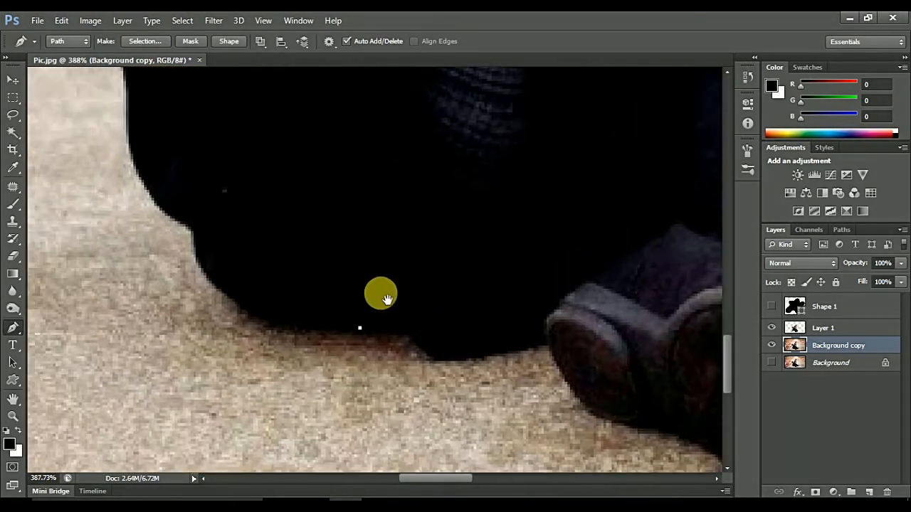
pyautogui.moveTo(225, 296); pyautogui.dragTo(183, 254)
pyautogui.keyDown('ctrl'); pyautogui.moveTo(228, 297); pyautogui.dragTo(225, 294); pyautogui.keyUp('ctrl')
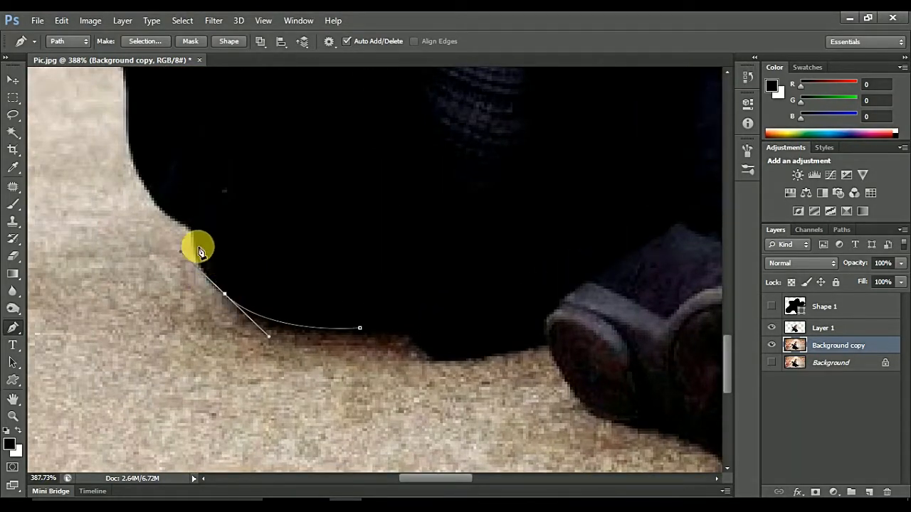
pyautogui.moveTo(196, 242); pyautogui.dragTo(195, 229)
# Step: Continue the path up the girl's back and along her bent arm to the black sleeve
pyautogui.moveTo(203, 192); pyautogui.dragTo(313, 273)
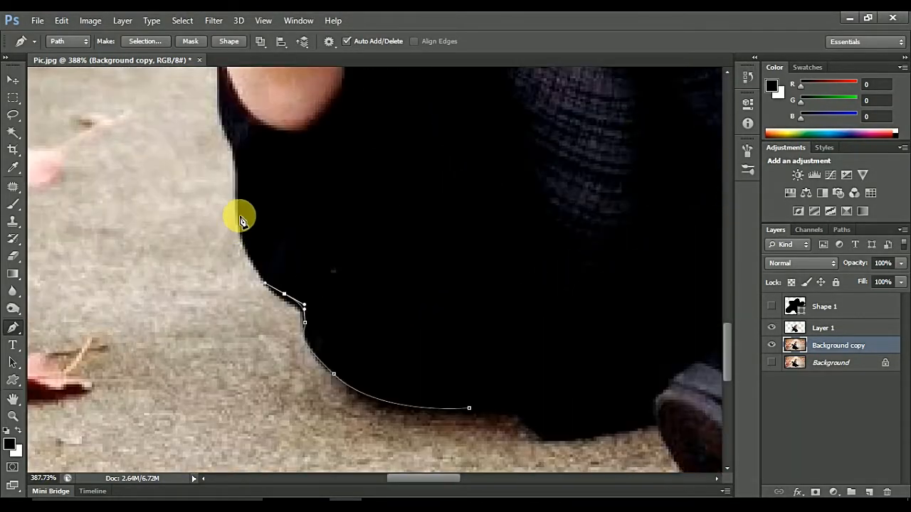
pyautogui.moveTo(239, 219); pyautogui.dragTo(238, 199)
pyautogui.moveTo(266, 171); pyautogui.dragTo(232, 108)
pyautogui.moveTo(230, 74); pyautogui.dragTo(242, 216)
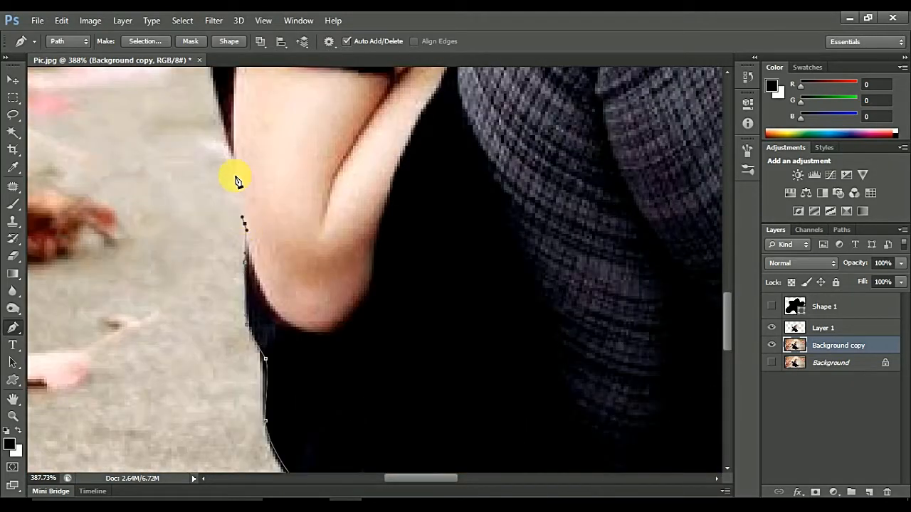
pyautogui.moveTo(275, 153); pyautogui.dragTo(264, 270)
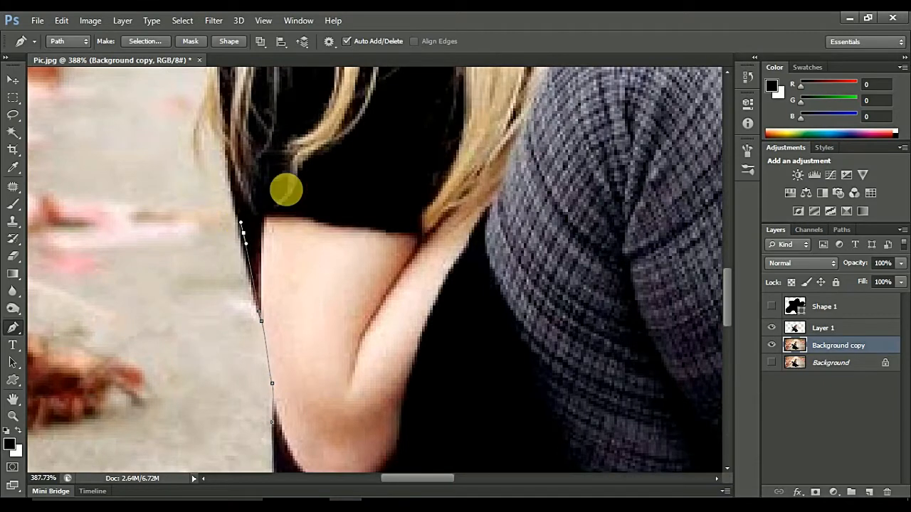
pyautogui.moveTo(284, 190); pyautogui.dragTo(283, 331)
# Step: Continue the path along the sleeve and the outer edge of the hair over the shoulder toward the face
pyautogui.moveTo(260, 246); pyautogui.dragTo(268, 321)
pyautogui.moveTo(256, 262); pyautogui.dragTo(263, 226)
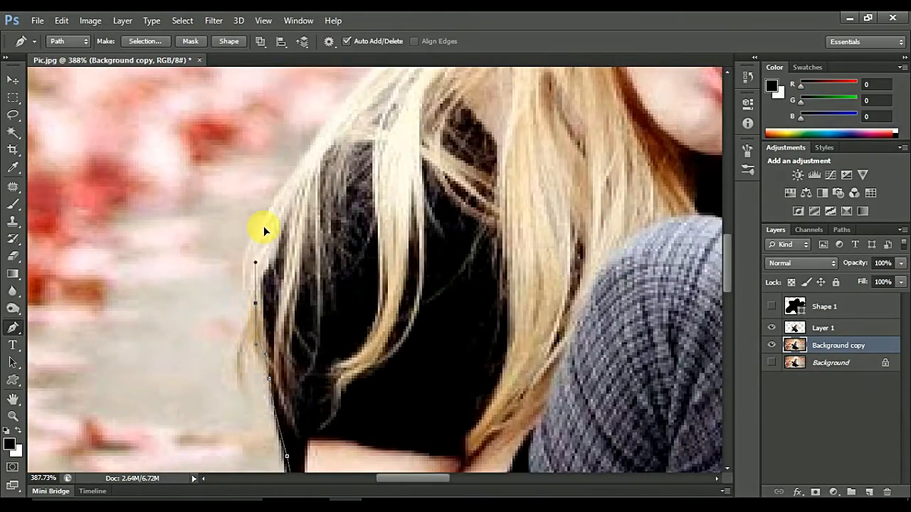
pyautogui.moveTo(296, 176); pyautogui.dragTo(296, 175)
pyautogui.moveTo(408, 152); pyautogui.dragTo(356, 309)
pyautogui.moveTo(316, 227); pyautogui.dragTo(330, 220)
pyautogui.moveTo(386, 207); pyautogui.dragTo(348, 334)
pyautogui.moveTo(361, 259); pyautogui.dragTo(388, 235)
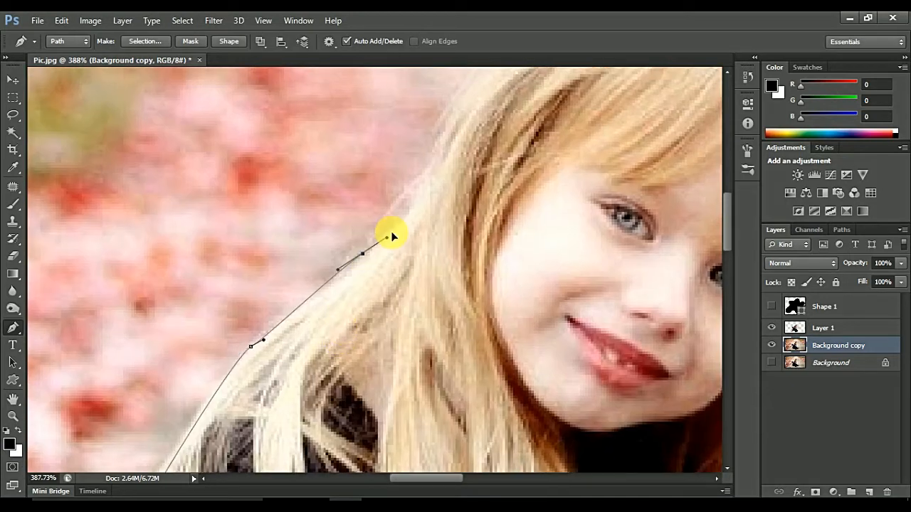
# Step: Trace the path over the top of the girl's head and down to the upper part of the hair bow
pyautogui.moveTo(445, 139); pyautogui.dragTo(375, 269)
pyautogui.moveTo(515, 180); pyautogui.dragTo(431, 270)
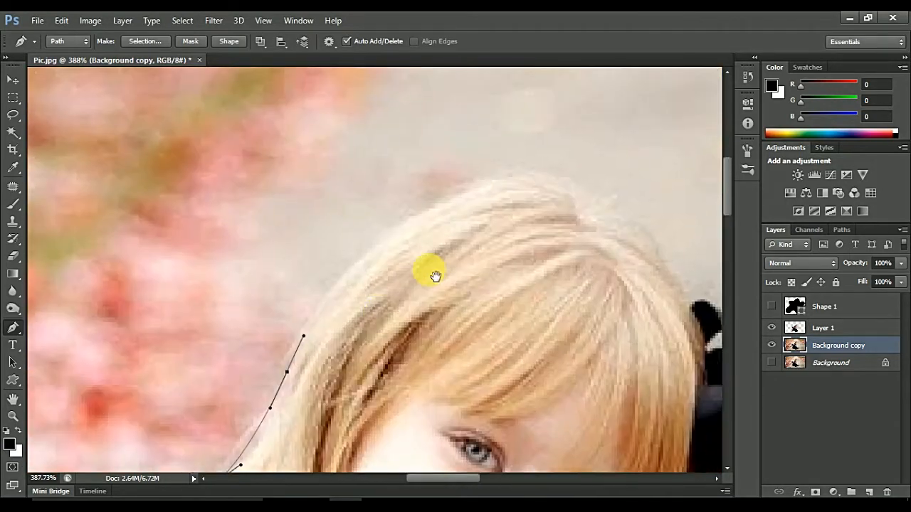
pyautogui.moveTo(461, 192); pyautogui.dragTo(529, 173)
pyautogui.moveTo(600, 218); pyautogui.dragTo(505, 199)
pyautogui.moveTo(572, 244); pyautogui.dragTo(531, 304)
pyautogui.click(553, 320)
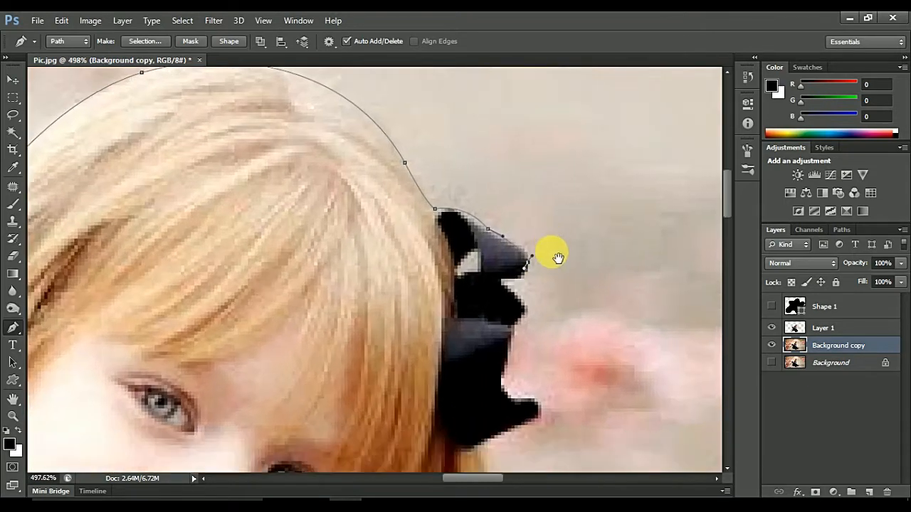
# Step: Trace the path around the jagged outer edge of the black hair bow down to its underside
pyautogui.moveTo(525, 263); pyautogui.dragTo(502, 291)
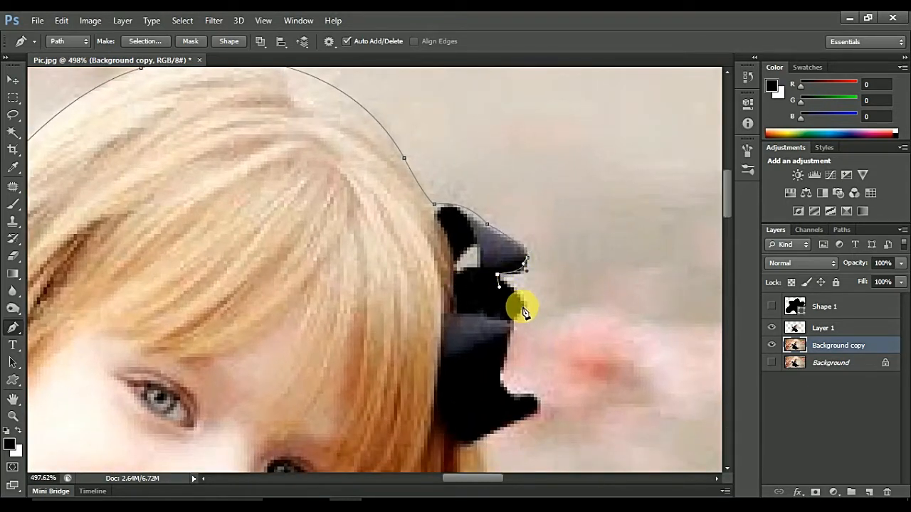
pyautogui.click(513, 334)
pyautogui.moveTo(513, 334); pyautogui.dragTo(542, 355)
pyautogui.moveTo(589, 282); pyautogui.dragTo(602, 215)
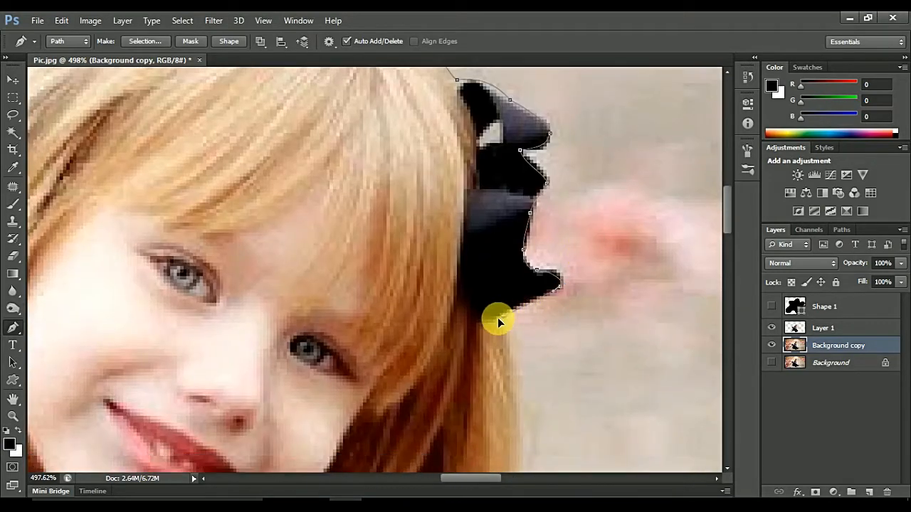
pyautogui.moveTo(498, 317); pyautogui.dragTo(514, 224)
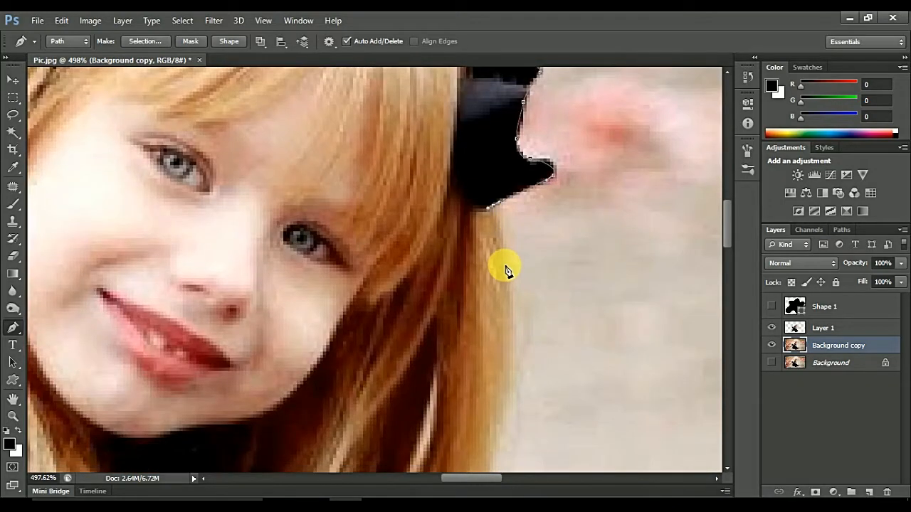
# Step: Continue the path down the hair below the bow and onto the outer edge of the raised knee
pyautogui.scroll(-5, 512, 257)
pyautogui.moveTo(481, 281); pyautogui.dragTo(459, 338)
pyautogui.click(468, 354)
pyautogui.moveTo(524, 389); pyautogui.dragTo(393, 268)
pyautogui.moveTo(408, 330); pyautogui.dragTo(413, 265)
pyautogui.moveTo(417, 315); pyautogui.dragTo(433, 179)
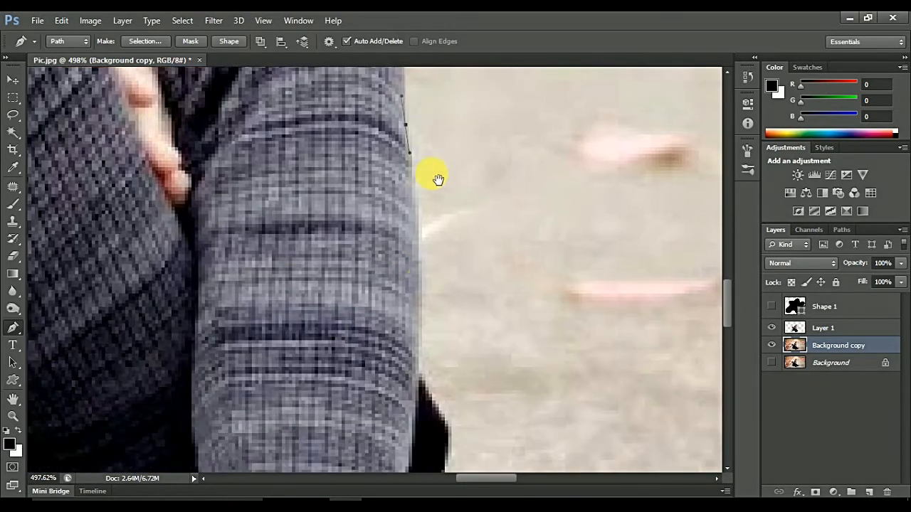
# Step: Trace the path down the outer edge of the patterned legging to the top of the boots
pyautogui.click(417, 299)
pyautogui.moveTo(428, 336); pyautogui.dragTo(422, 192)
pyautogui.click(411, 235)
pyautogui.moveTo(431, 246); pyautogui.dragTo(412, 170)
pyautogui.moveTo(420, 212); pyautogui.dragTo(407, 299)
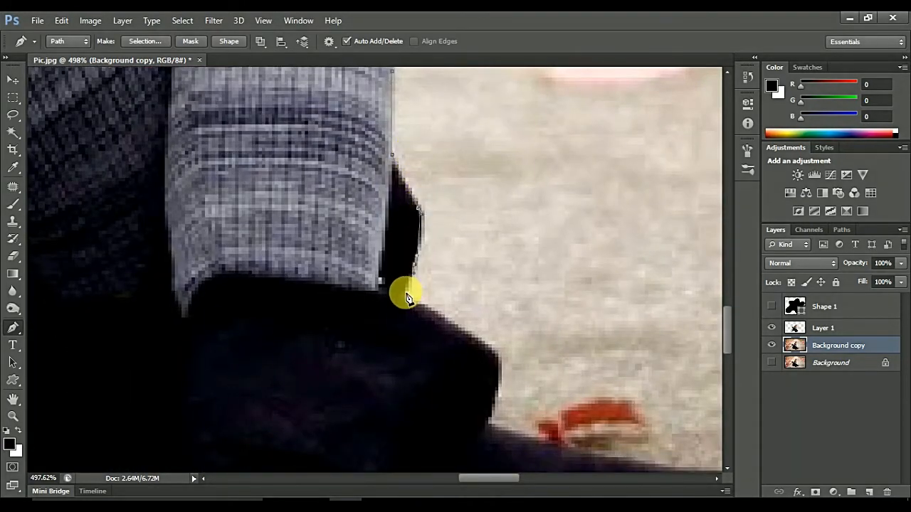
# Step: Trace the path around the boot cuff to where it meets the foot of the rear boot
pyautogui.moveTo(478, 341); pyautogui.dragTo(422, 251)
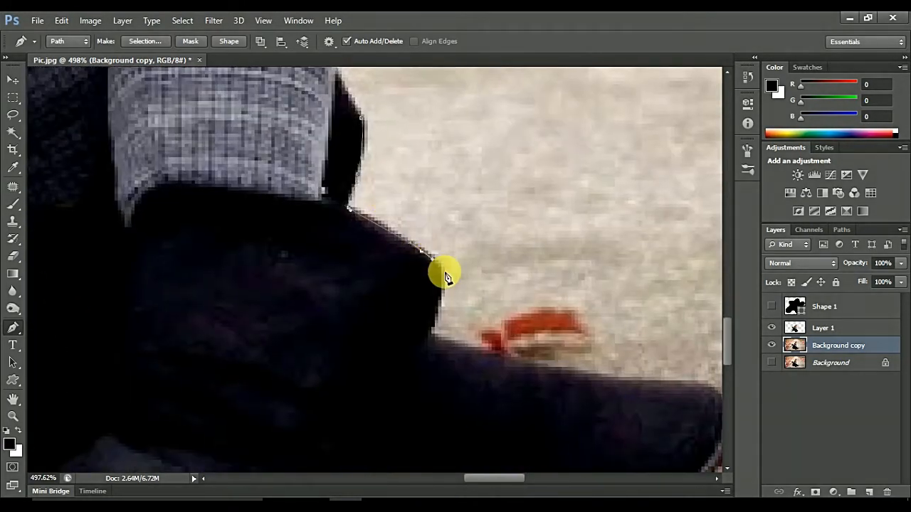
pyautogui.click(444, 276)
pyautogui.moveTo(468, 304); pyautogui.dragTo(464, 200)
pyautogui.click(425, 228)
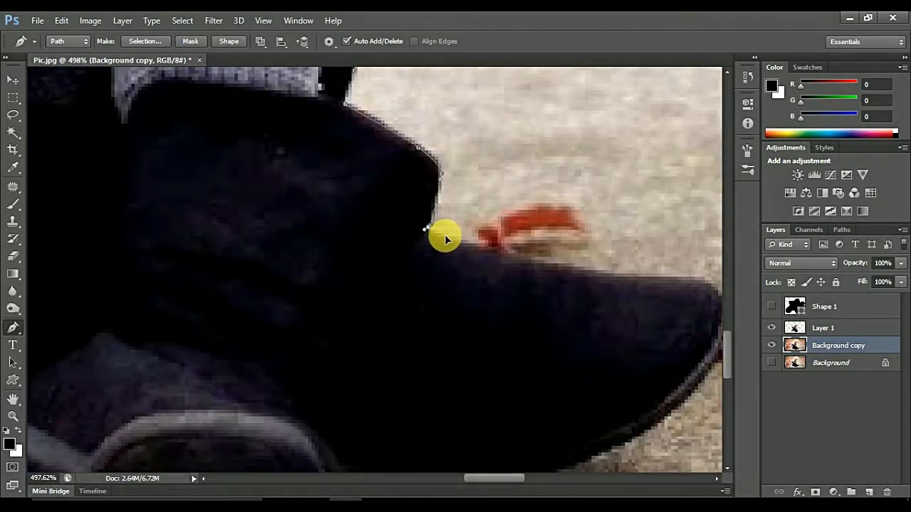
# Step: Continue the path along the upper edge of the rear boot and around its toe
pyautogui.moveTo(535, 264); pyautogui.dragTo(464, 228)
pyautogui.moveTo(530, 239); pyautogui.dragTo(554, 237)
pyautogui.moveTo(606, 264); pyautogui.dragTo(609, 283)
pyautogui.moveTo(631, 215); pyautogui.dragTo(649, 88)
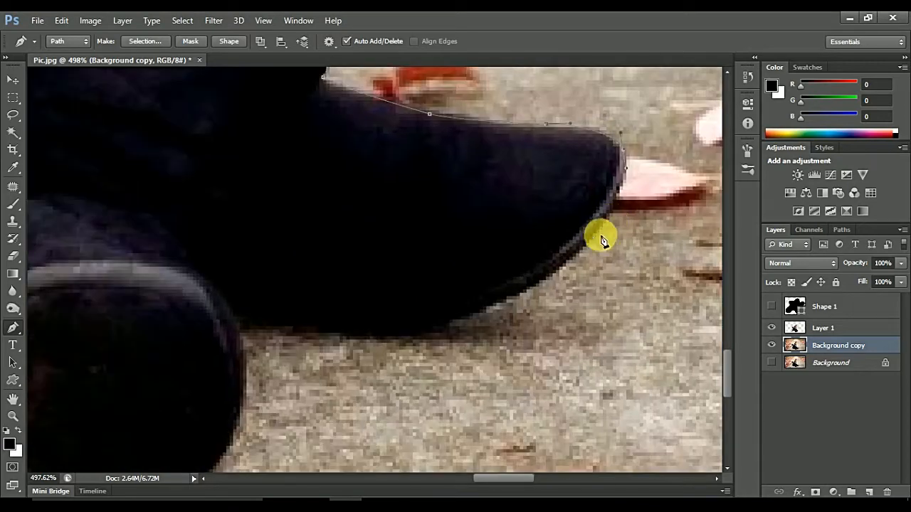
# Step: Trace the path back along the rear boot's sole until it reaches the front boot
pyautogui.moveTo(580, 244); pyautogui.dragTo(562, 266)
pyautogui.moveTo(493, 300); pyautogui.dragTo(471, 311)
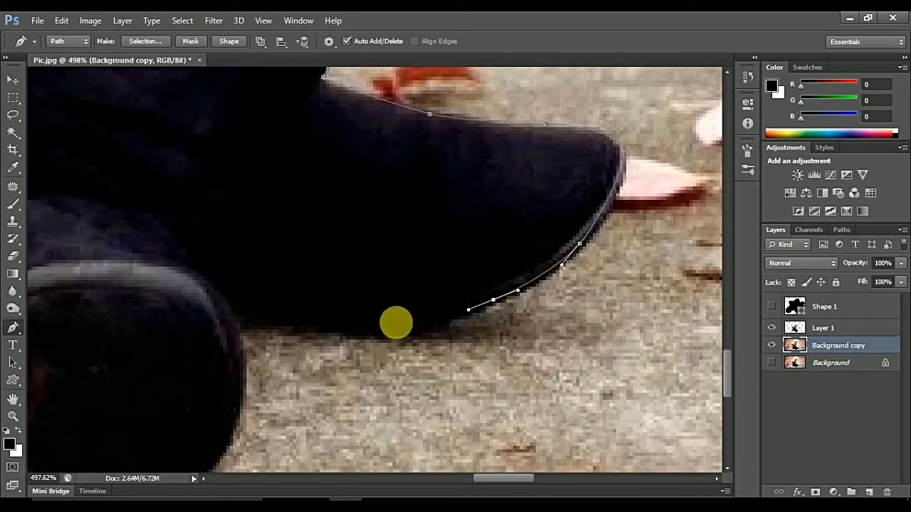
pyautogui.moveTo(403, 323); pyautogui.dragTo(387, 321)
pyautogui.moveTo(276, 314); pyautogui.dragTo(245, 304)
pyautogui.click(233, 307)
# Step: Trace the path around the rounded sole of the front boot to the notch before its heel
pyautogui.moveTo(324, 318); pyautogui.dragTo(343, 175)
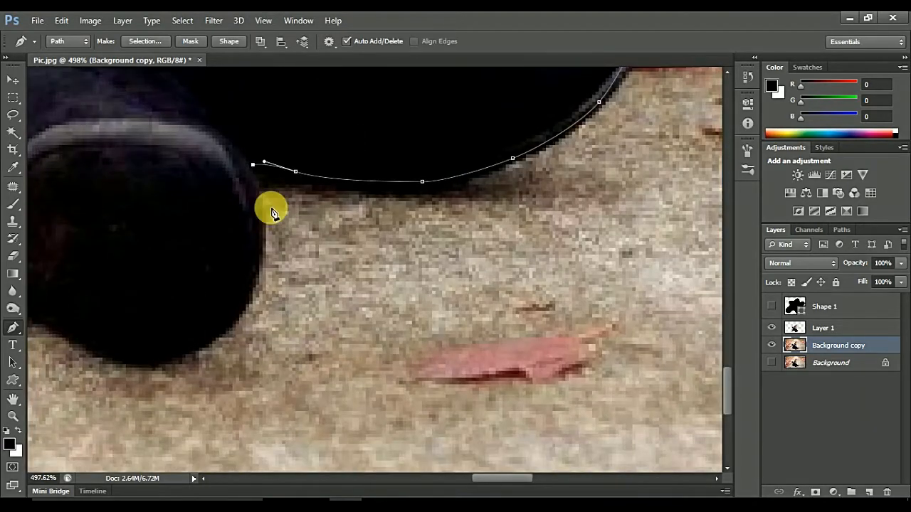
pyautogui.moveTo(263, 222); pyautogui.dragTo(263, 222)
pyautogui.moveTo(235, 318); pyautogui.dragTo(201, 350)
pyautogui.moveTo(443, 204); pyautogui.dragTo(558, 117)
pyautogui.moveTo(209, 262); pyautogui.dragTo(170, 247)
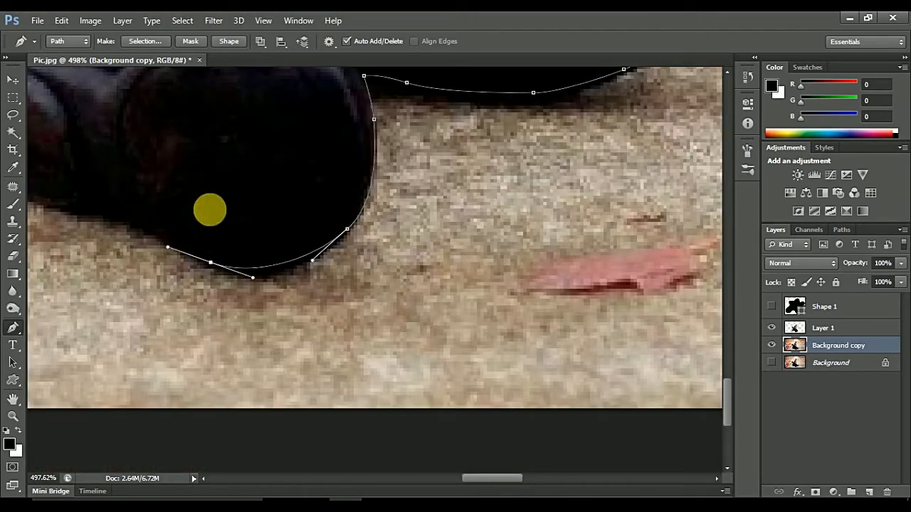
pyautogui.moveTo(132, 225); pyautogui.dragTo(133, 275)
# Step: Continue the path around the outer edge of the front boot's heel toward the black clothing
pyautogui.moveTo(268, 266); pyautogui.dragTo(441, 266)
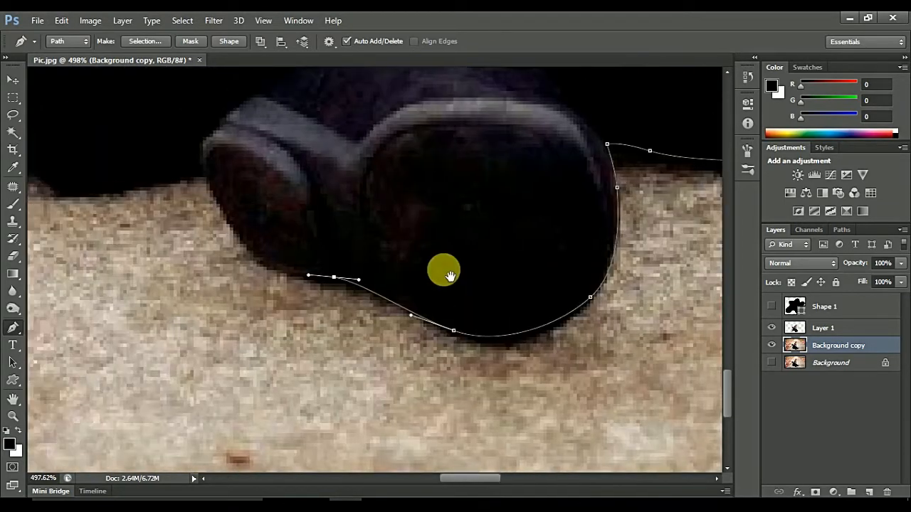
pyautogui.moveTo(235, 232); pyautogui.dragTo(217, 199)
pyautogui.moveTo(203, 164); pyautogui.dragTo(204, 169)
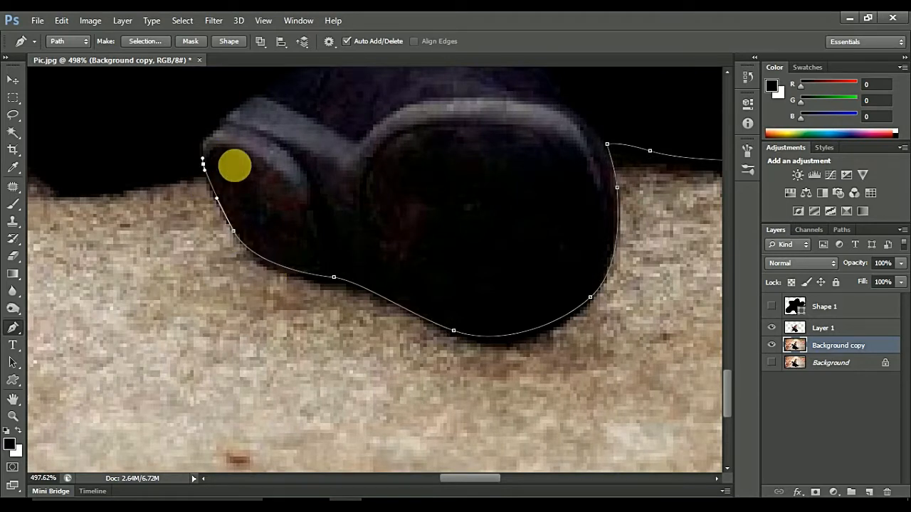
pyautogui.moveTo(273, 175); pyautogui.dragTo(370, 200)
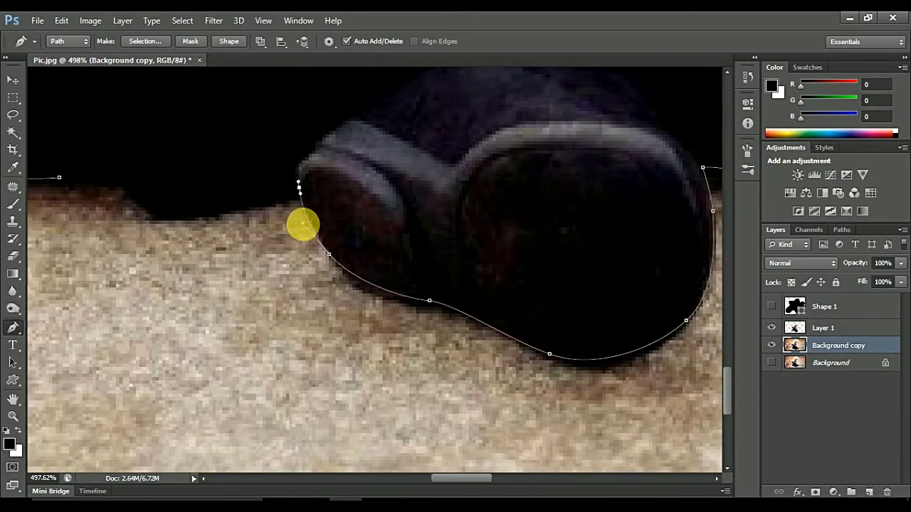
# Step: Close the path along the lower edge of the black clothing and convert the finished outline into a selection
pyautogui.moveTo(226, 211); pyautogui.dragTo(206, 216)
pyautogui.moveTo(291, 210); pyautogui.dragTo(522, 242)
pyautogui.moveTo(360, 229); pyautogui.dragTo(274, 216)
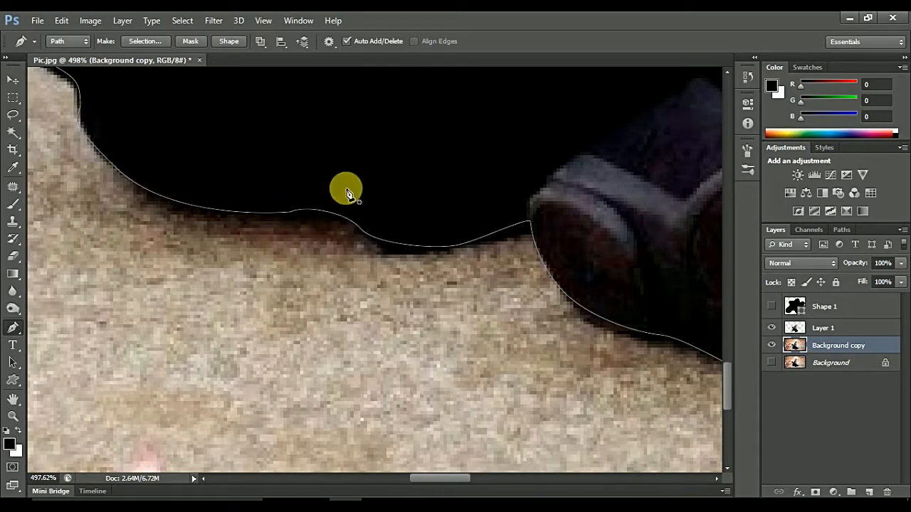
pyautogui.hotkey('ctrl', '0')
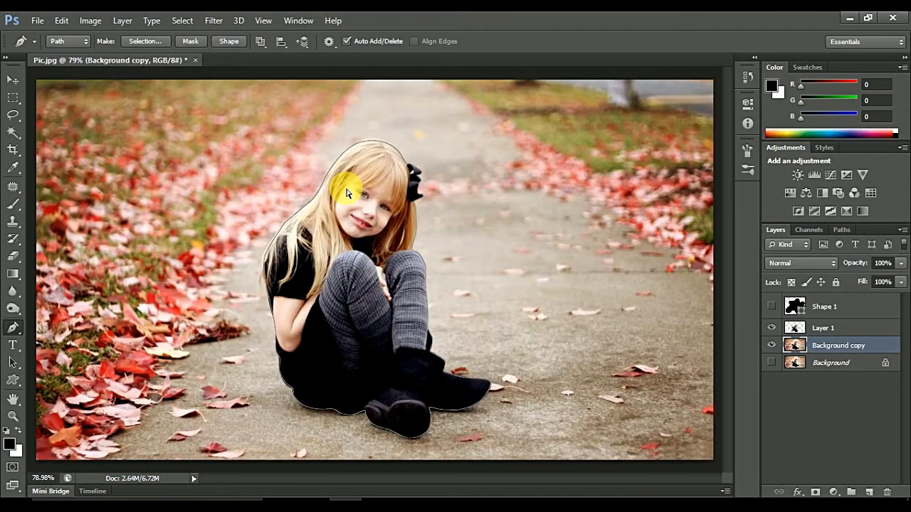
pyautogui.hotkey('ctrl', 'Return')
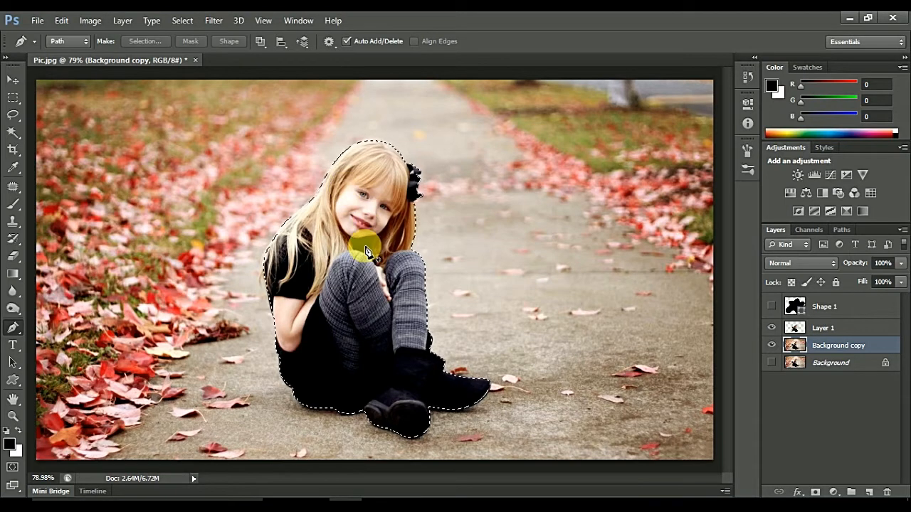
# Step: Refine the selection's edge with Smooth 8, Feather 0.9 px, Contrast 5% and Shift Edge -18%
pyautogui.click(14, 114)
pyautogui.rightClick(352, 215)
pyautogui.click(416, 269)
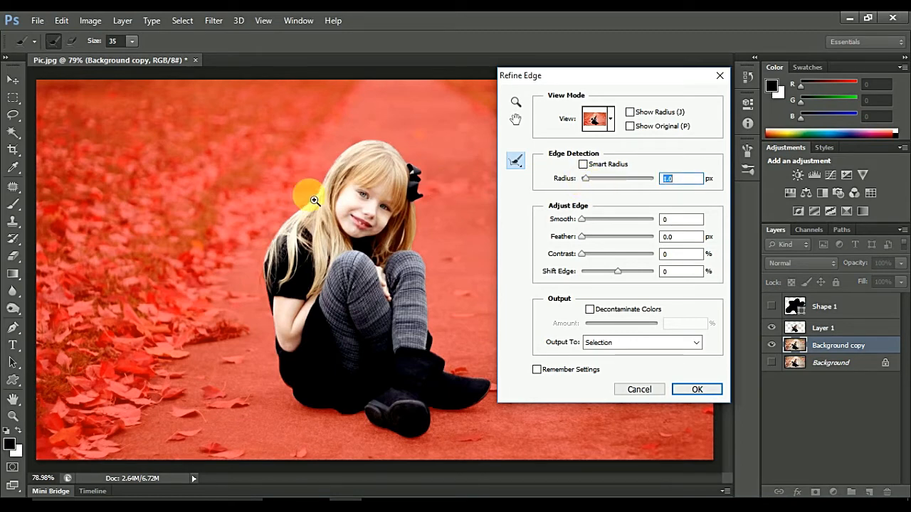
pyautogui.scroll(9, 309, 195)
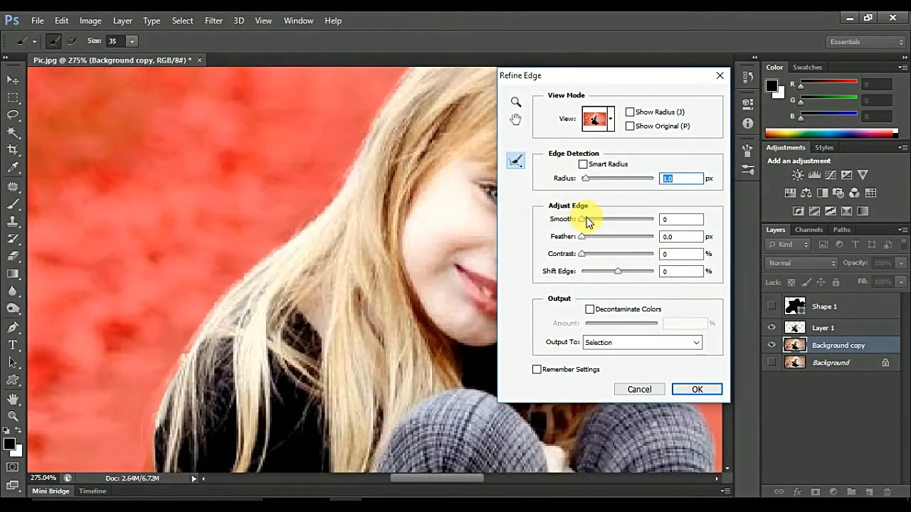
pyautogui.click(586, 219)
pyautogui.click(584, 238)
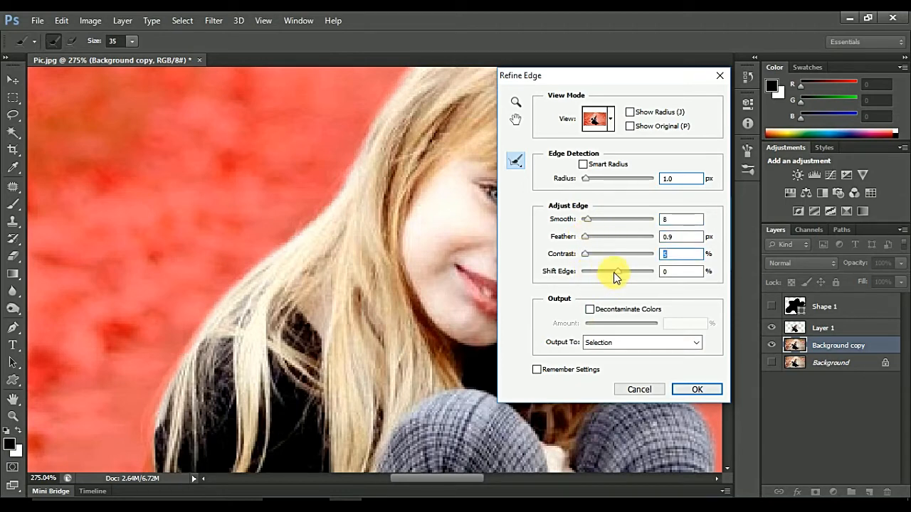
pyautogui.click(611, 277)
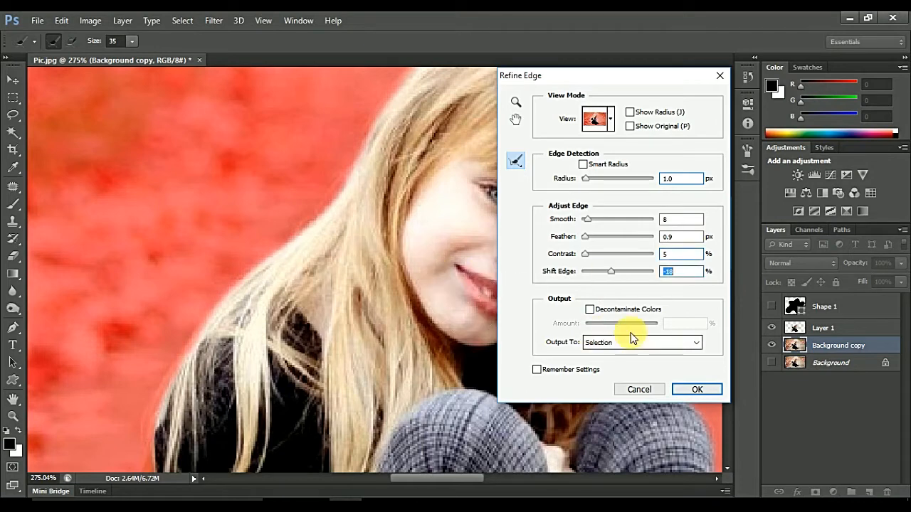
# Step: Output the refined selection of the girl to a new layer
pyautogui.click(671, 343)
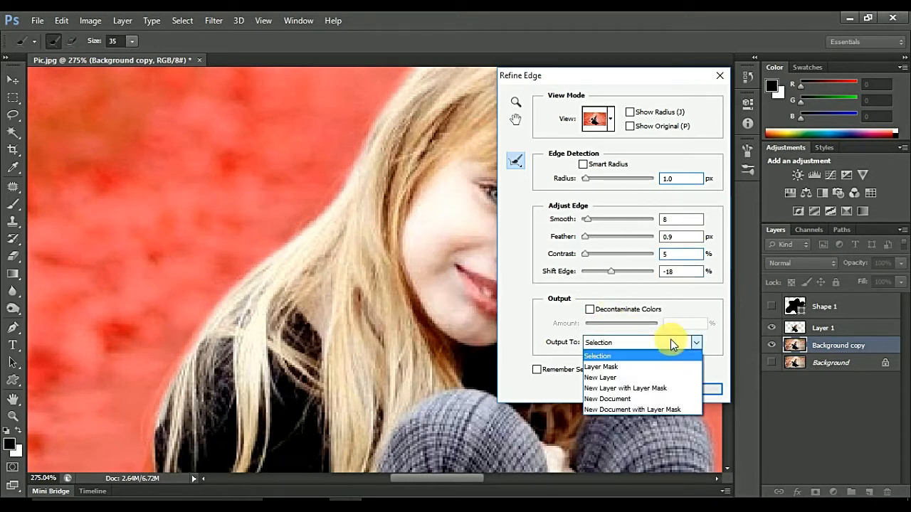
pyautogui.click(635, 378)
pyautogui.click(689, 391)
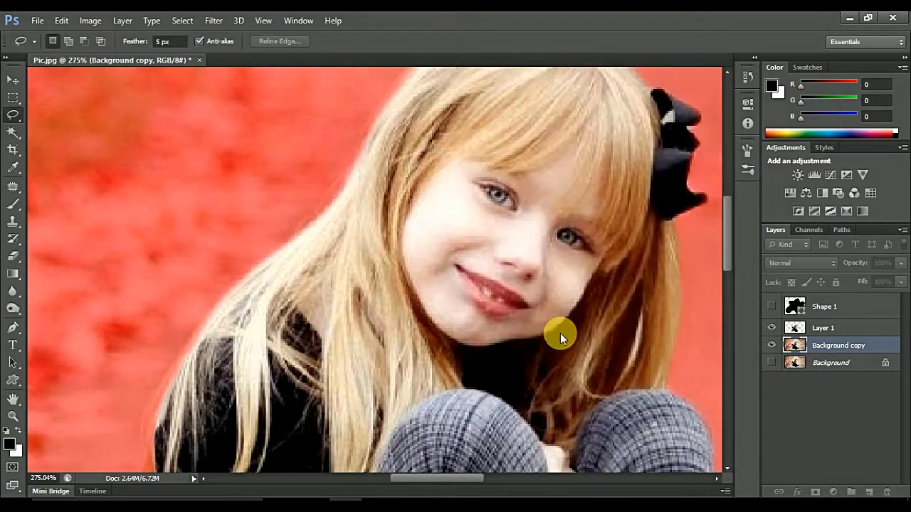
pyautogui.hotkey('ctrl', '0')
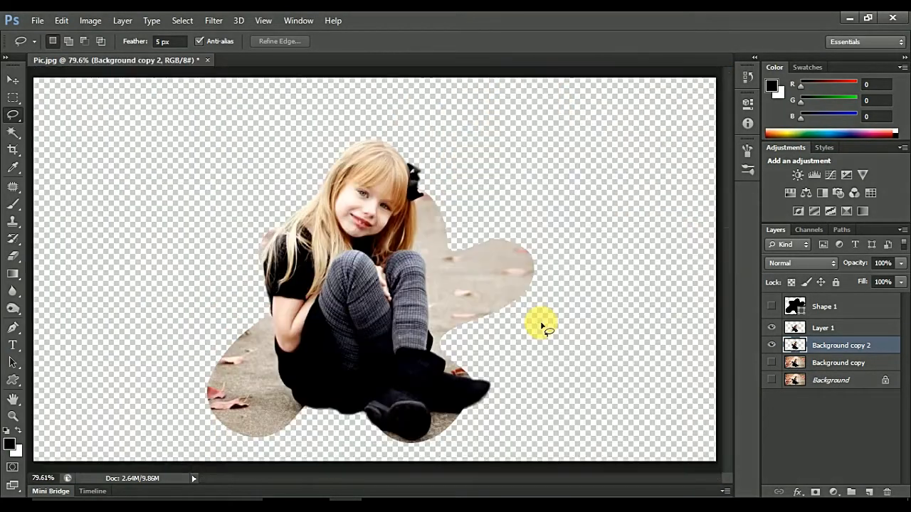
# Step: Load Layer 1's blob outline as a selection and extend it around the protruding boots and clothing on Background copy 2 with the Magic Wand
pyautogui.click(802, 331)
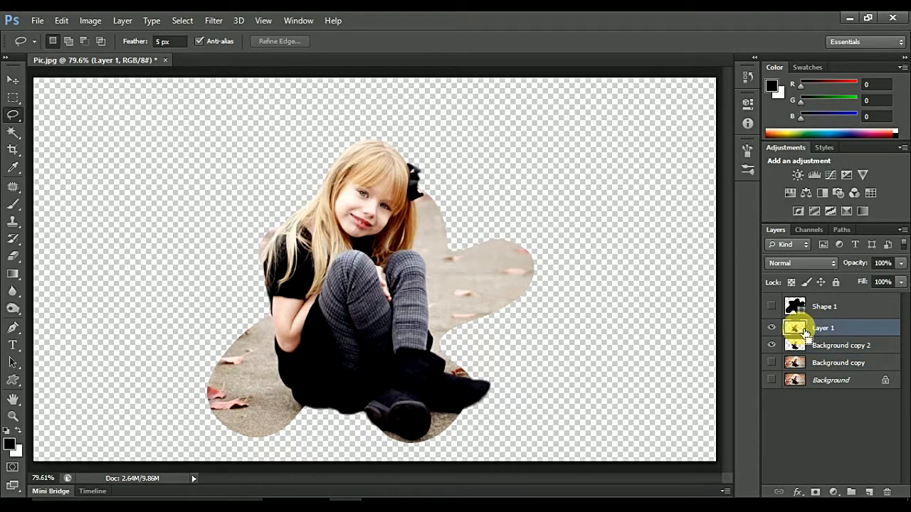
pyautogui.keyDown('ctrl'); pyautogui.click(802, 330); pyautogui.keyUp('ctrl')
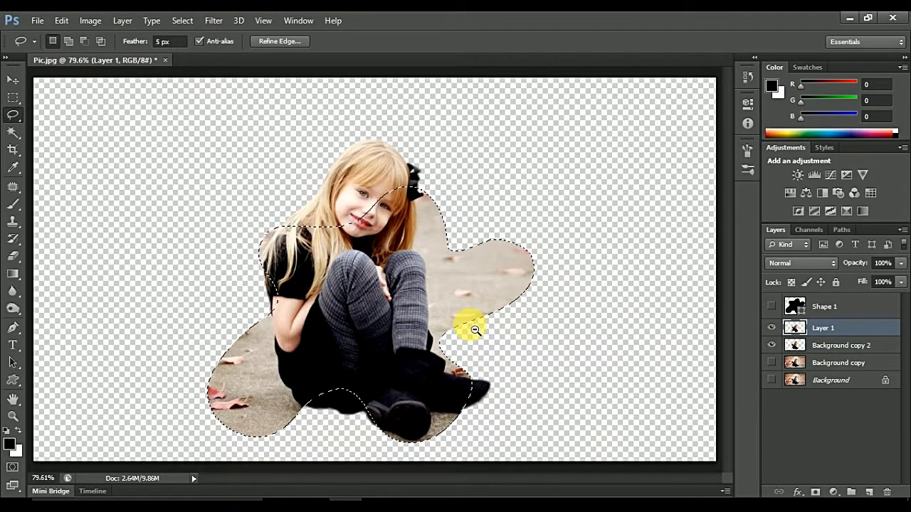
pyautogui.hotkey('ctrl', '-')
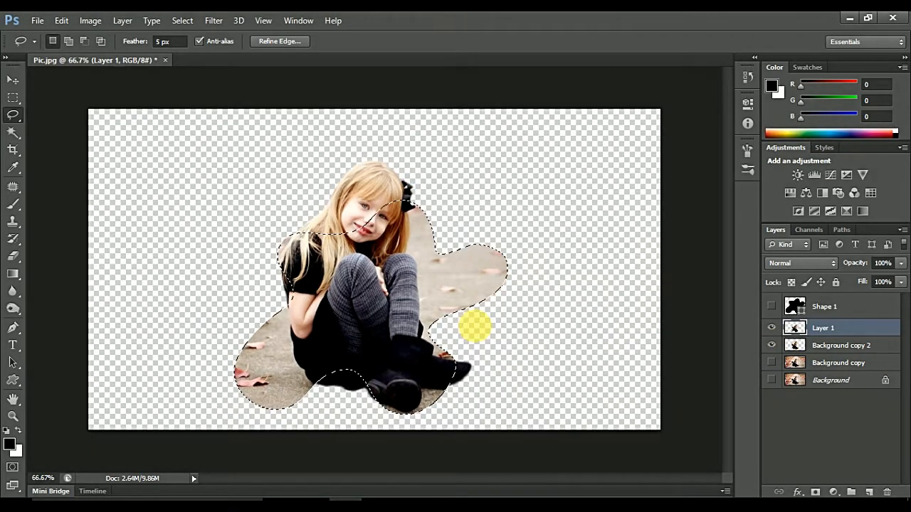
pyautogui.keyDown('shift'); pyautogui.click(807, 347); pyautogui.keyUp('shift')
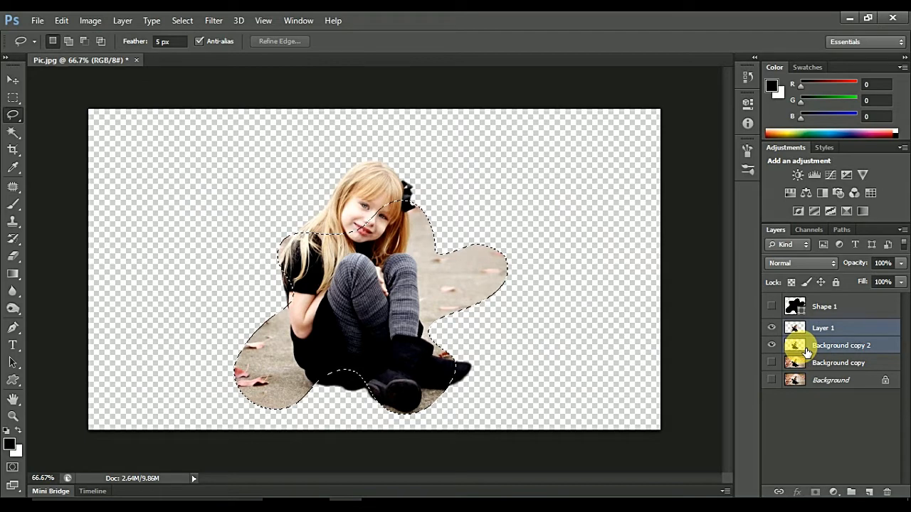
pyautogui.click(801, 349)
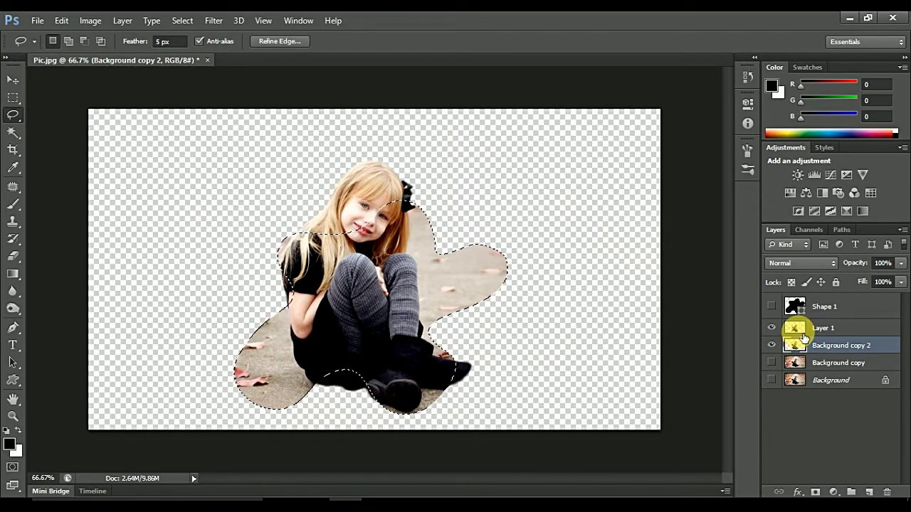
pyautogui.click(12, 131)
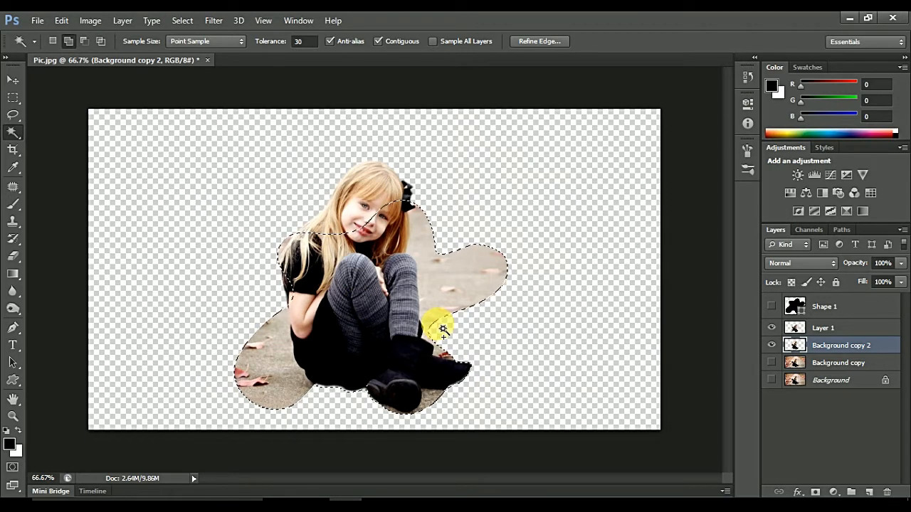
# Step: Add a new empty layer directly above Background copy, below both cutout layers
pyautogui.click(836, 328)
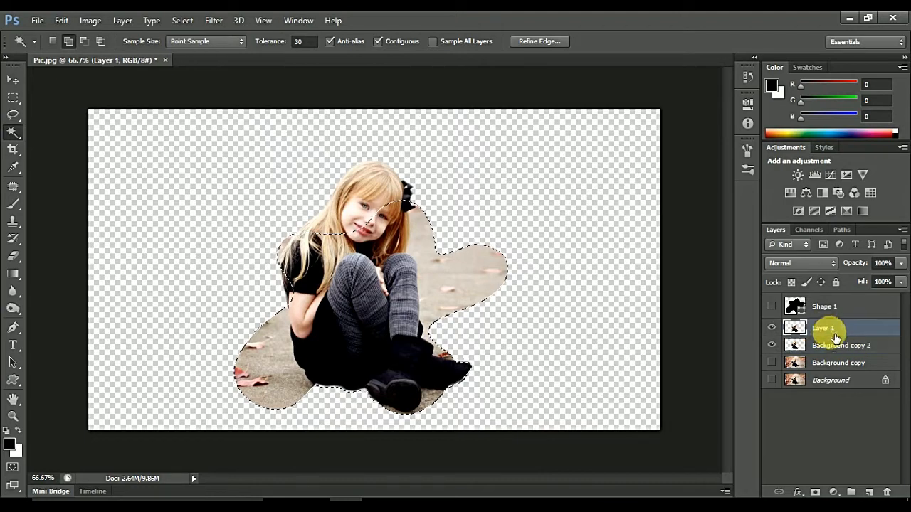
pyautogui.click(855, 362)
pyautogui.click(869, 490)
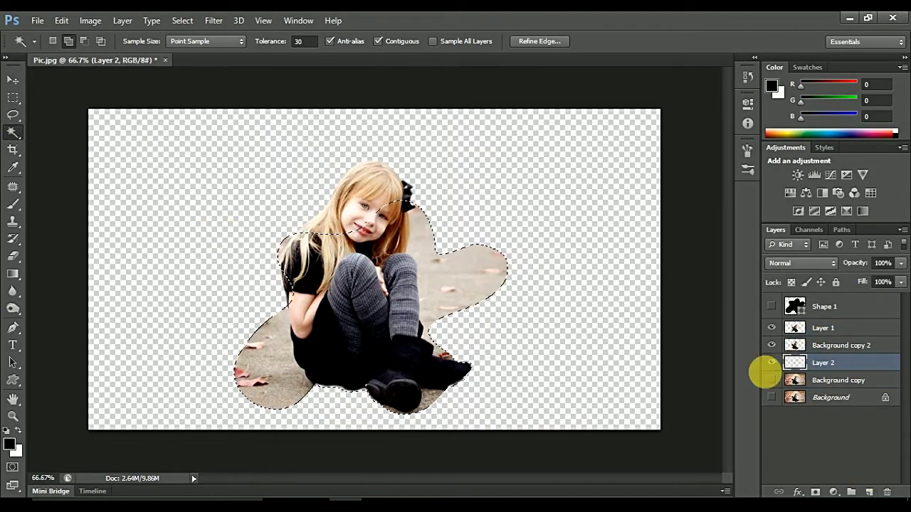
# Step: Fill the selection on Layer 2 with black using the Paint Bucket
pyautogui.rightClick(12, 279)
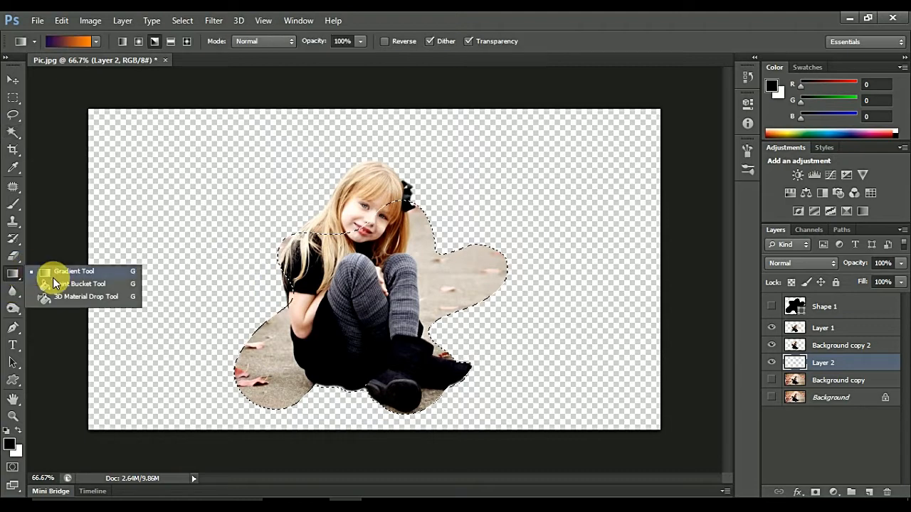
pyautogui.click(57, 281)
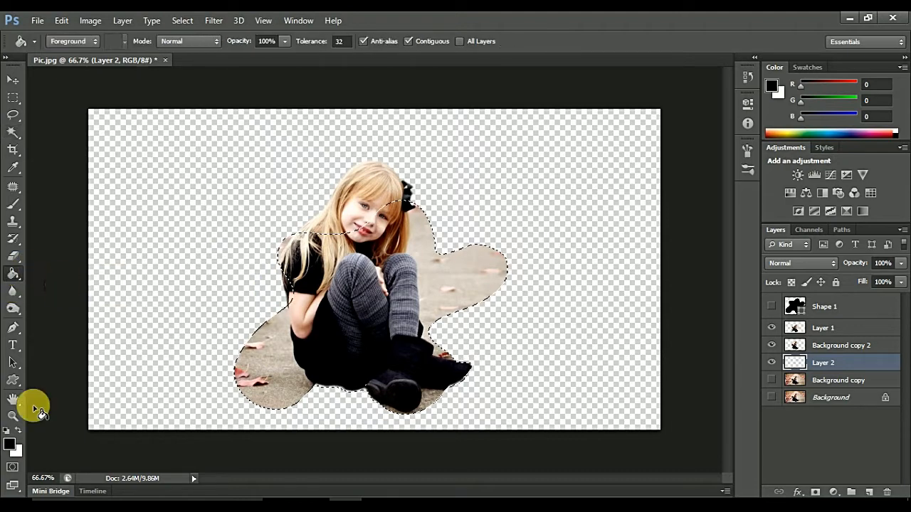
pyautogui.click(316, 313)
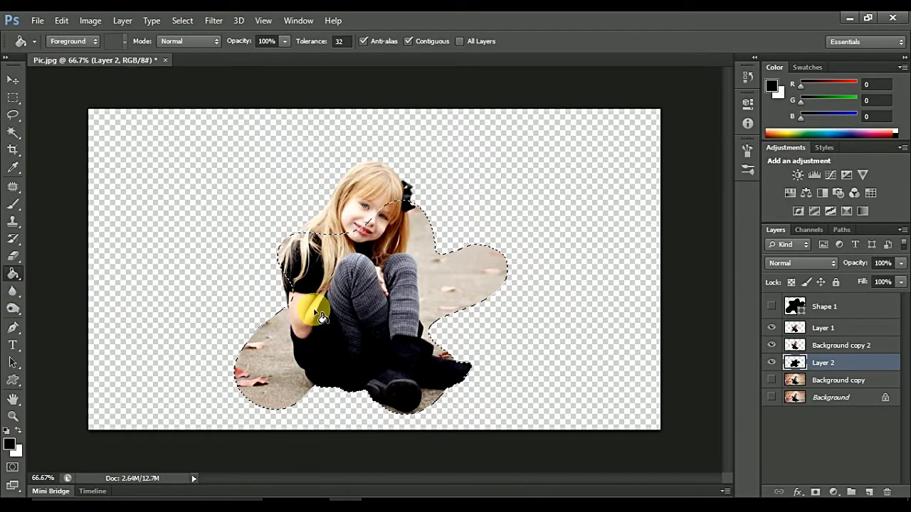
# Step: Hide Layer 1 and Background copy 2, and fill the selection on Layer 2 with a rainbow angle gradient from the blob's centre outward
pyautogui.rightClick(13, 274)
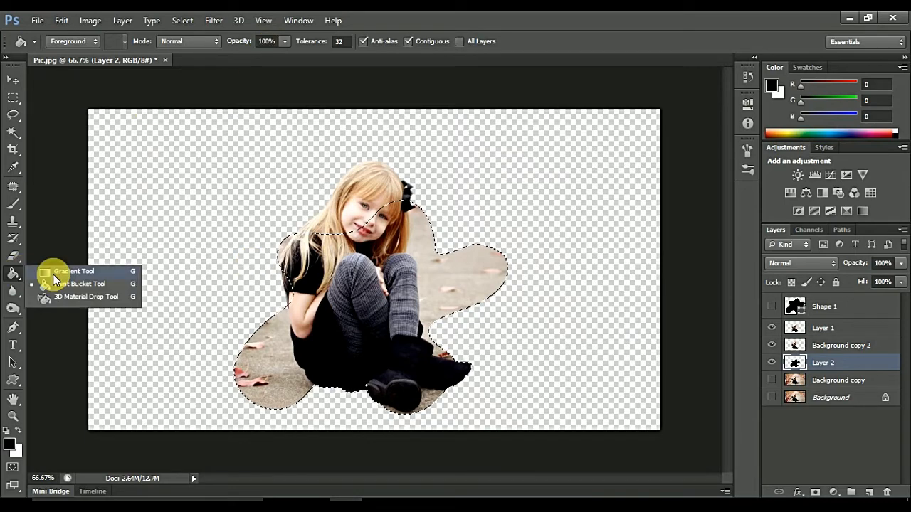
pyautogui.click(55, 283)
pyautogui.rightClick(13, 274)
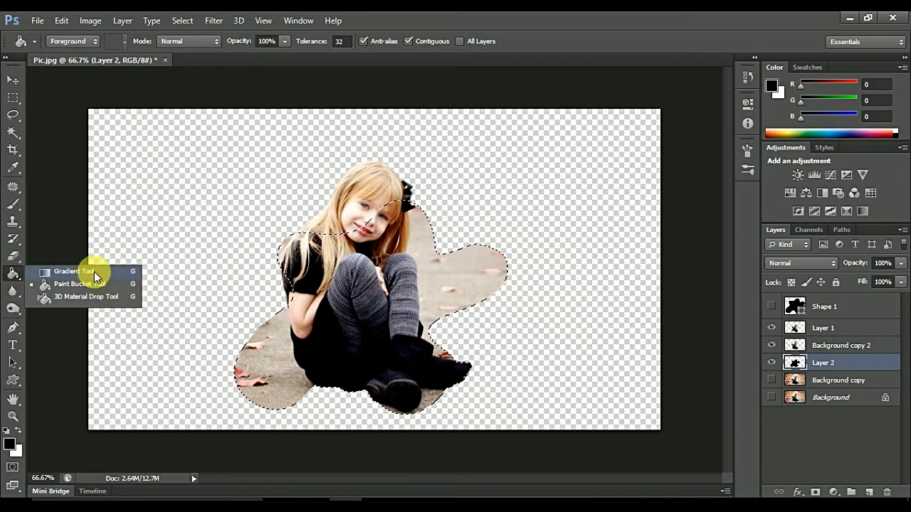
pyautogui.click(94, 272)
pyautogui.click(772, 345)
pyautogui.click(771, 327)
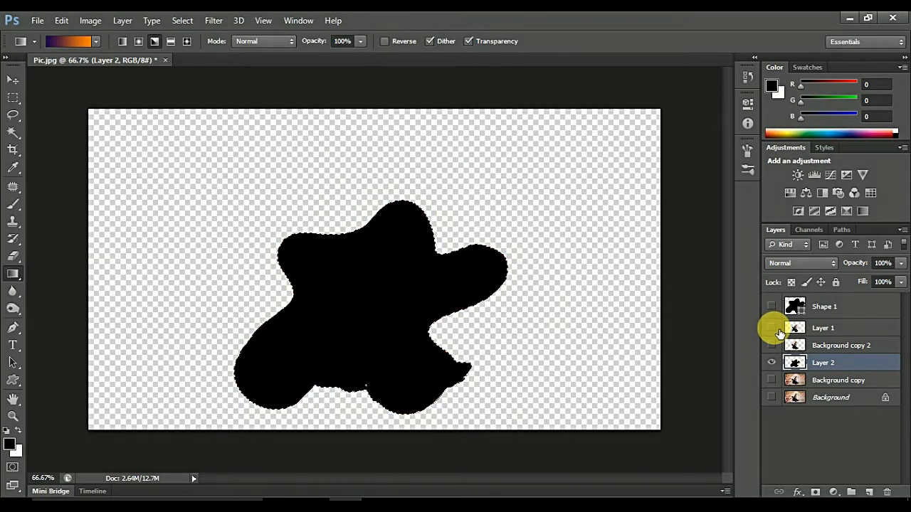
pyautogui.click(96, 40)
pyautogui.click(32, 118)
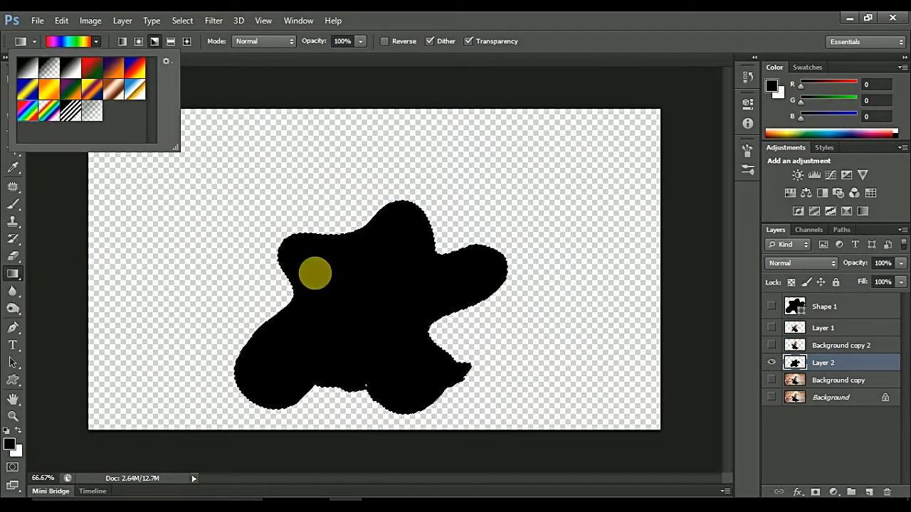
pyautogui.moveTo(377, 286); pyautogui.dragTo(517, 327)
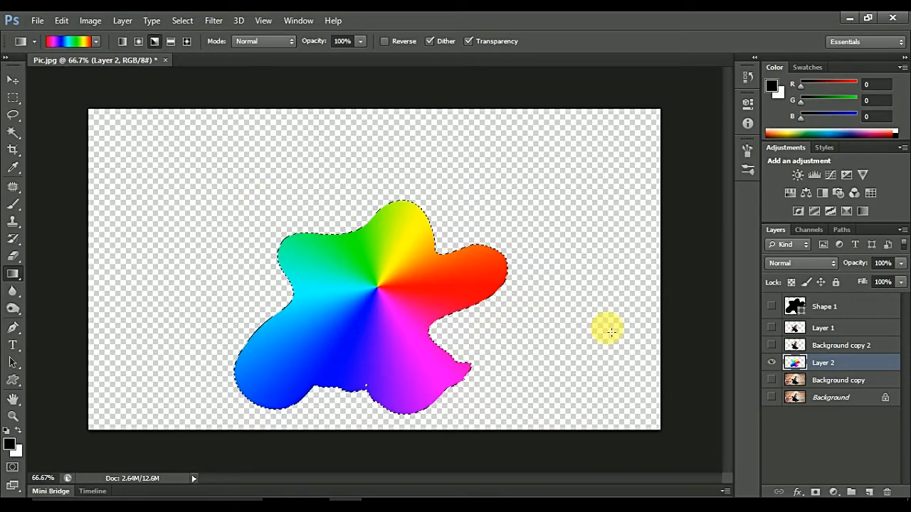
# Step: Show Layer 1 and Background copy 2 again and clear the selection
pyautogui.click(771, 327)
pyautogui.click(772, 345)
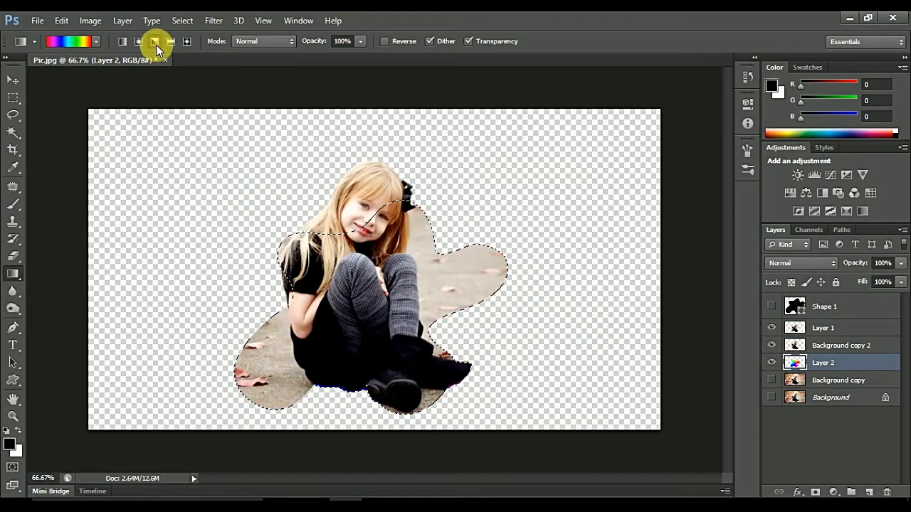
pyautogui.click(189, 23)
pyautogui.click(193, 45)
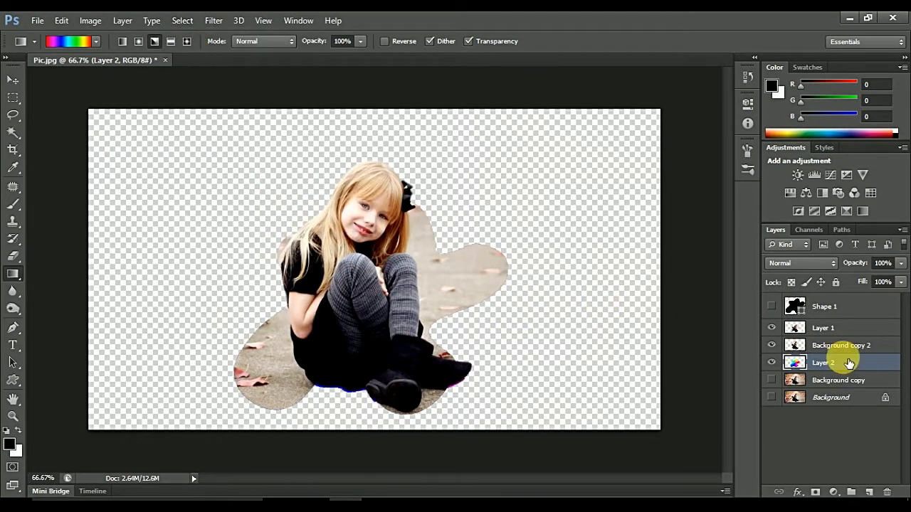
# Step: Nudge the rainbow shape on Layer 2 about 9 px down and 4 px right as a coloured rim behind the cutout
pyautogui.click(13, 80)
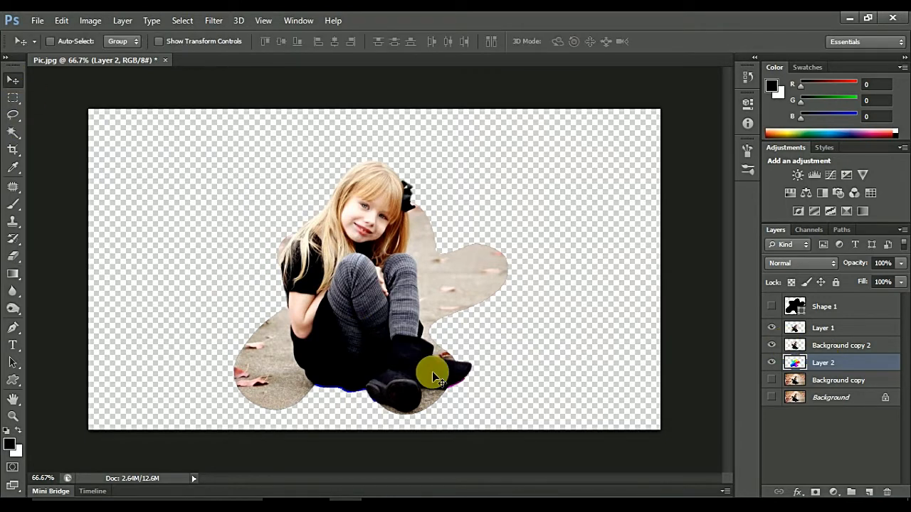
pyautogui.press('Down')
pyautogui.press('Down')
pyautogui.press('Down')
pyautogui.press('Down')
pyautogui.press('Right')
pyautogui.press('Right')
pyautogui.press('Right')
pyautogui.press('Right')
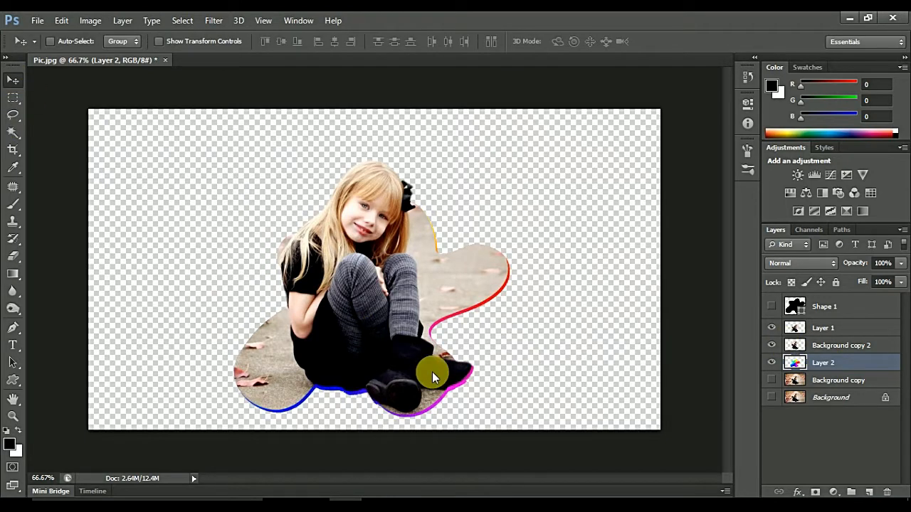
pyautogui.press('Down')
pyautogui.press('Down')
pyautogui.press('Down')
pyautogui.press('Down')
pyautogui.press('Down')
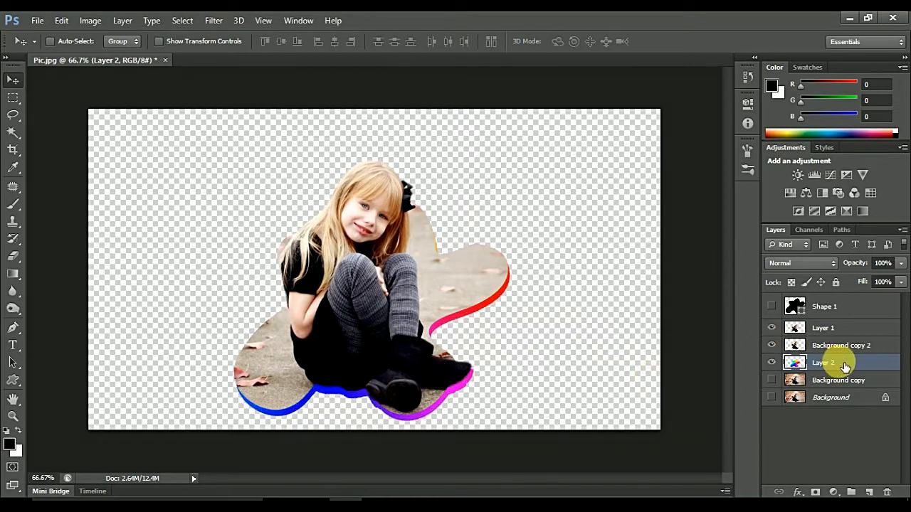
# Step: Try a black-to-transparent angle gradient across Layer 2 and undo it
pyautogui.click(12, 274)
pyautogui.click(98, 42)
pyautogui.click(49, 68)
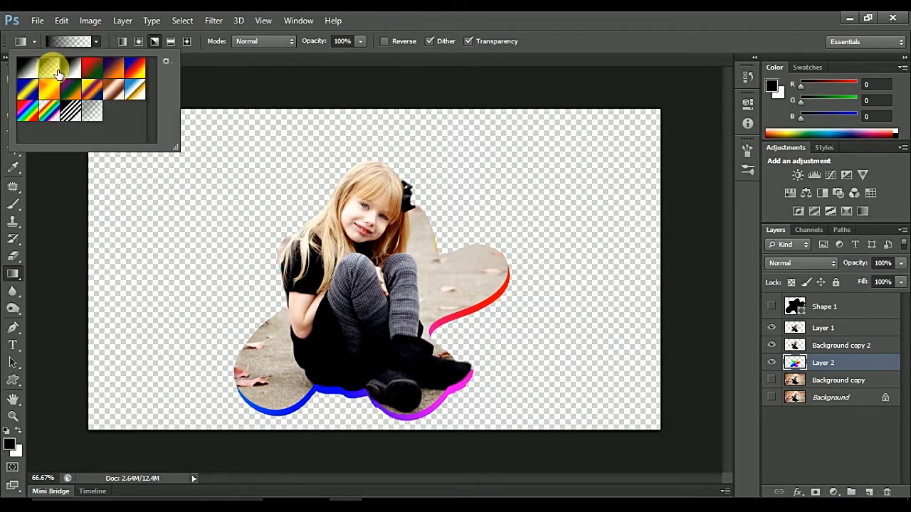
pyautogui.click(384, 314)
pyautogui.moveTo(385, 314); pyautogui.dragTo(372, 301)
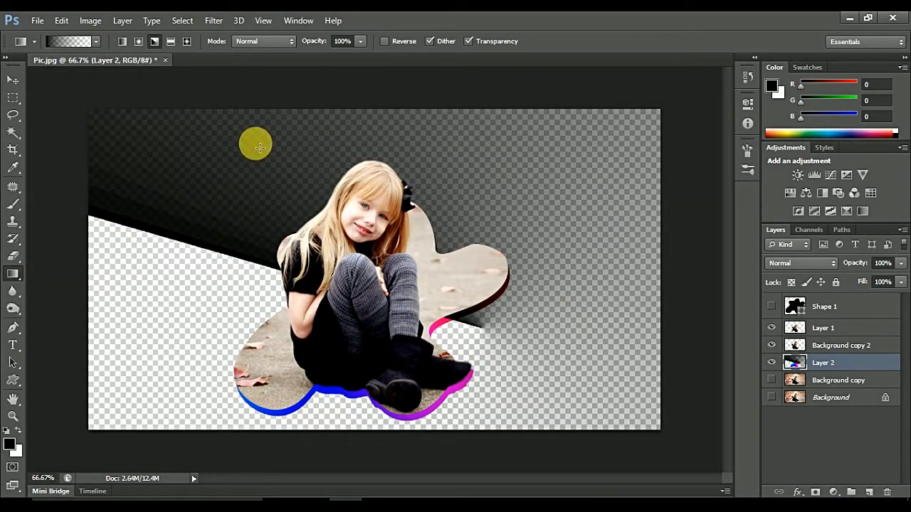
pyautogui.click(61, 20)
pyautogui.click(105, 25)
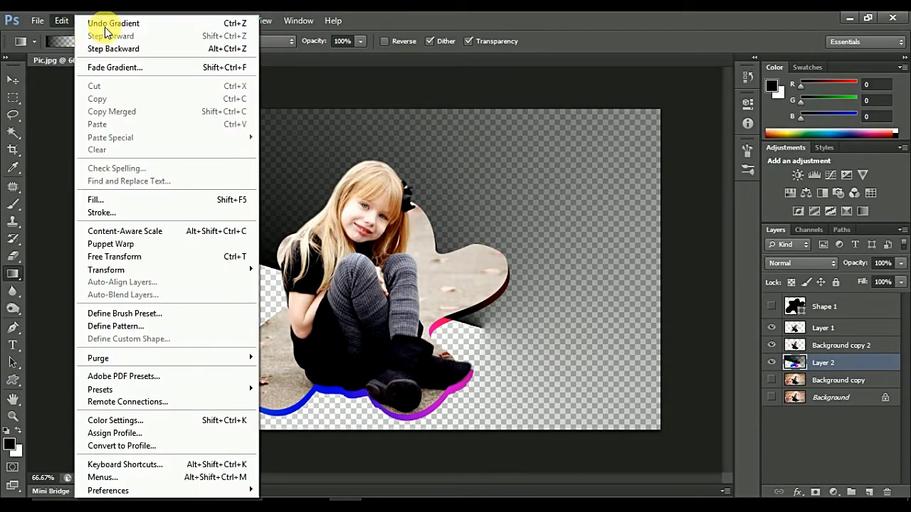